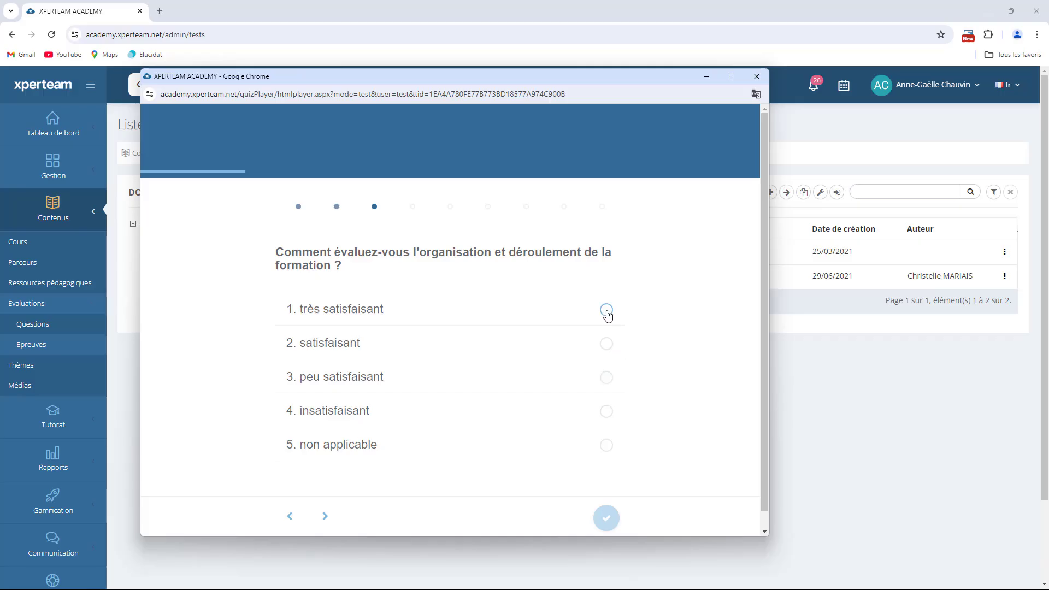
Rate the training's organisation as "très satisfaisant", its progression as "peu satisfaisant" and its content clarity as "satisfaisant", submitting each answer
{"action": "left_click", "coordinate": [606, 309]}
{"action": "left_click", "coordinate": [602, 520]}
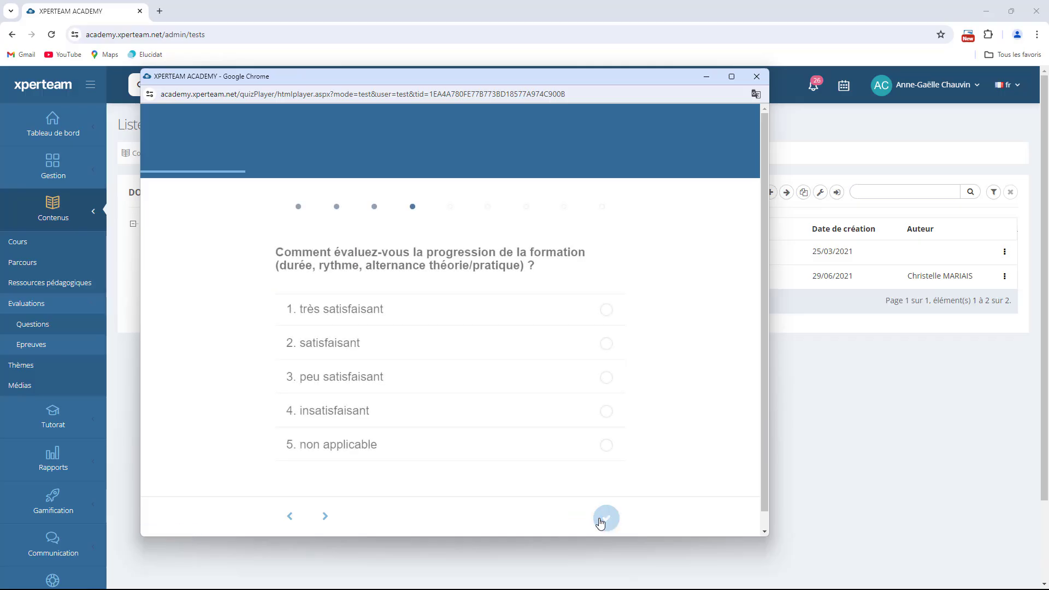
{"action": "left_click", "coordinate": [605, 379]}
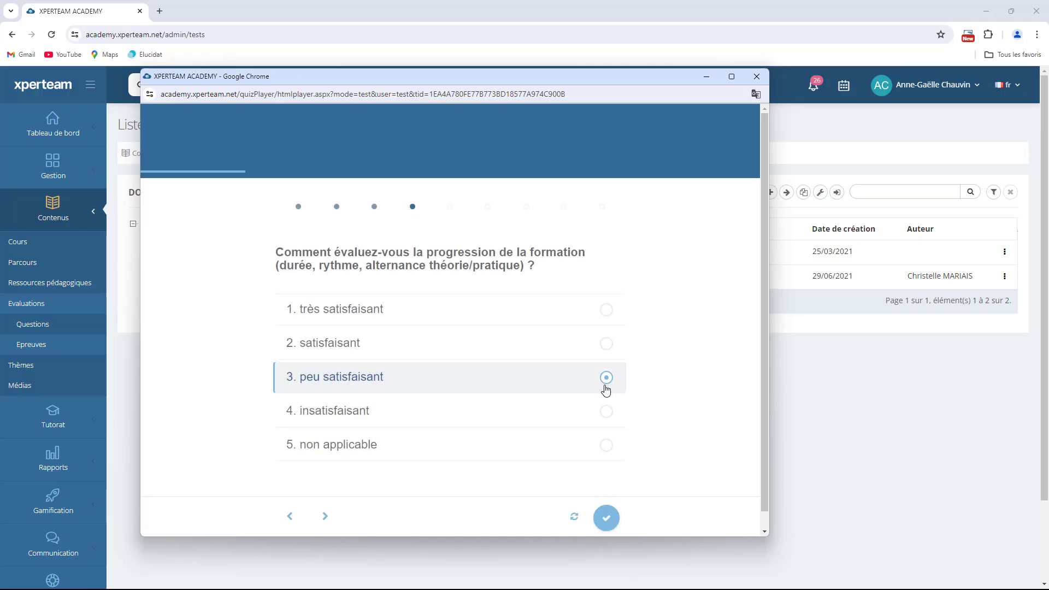
{"action": "left_click", "coordinate": [607, 519]}
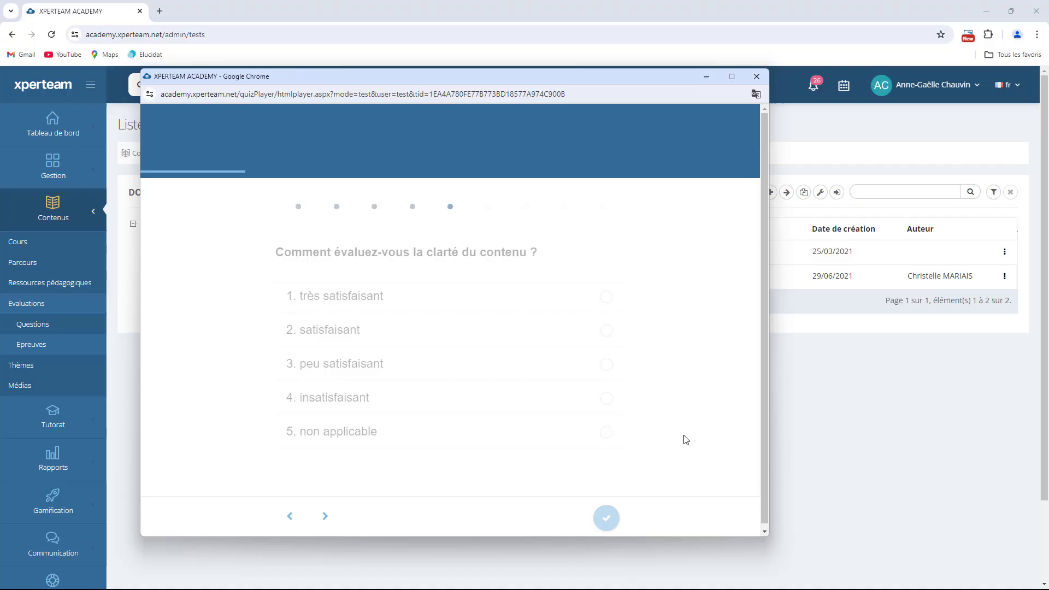
{"action": "left_click", "coordinate": [606, 331]}
{"action": "left_click", "coordinate": [604, 516]}
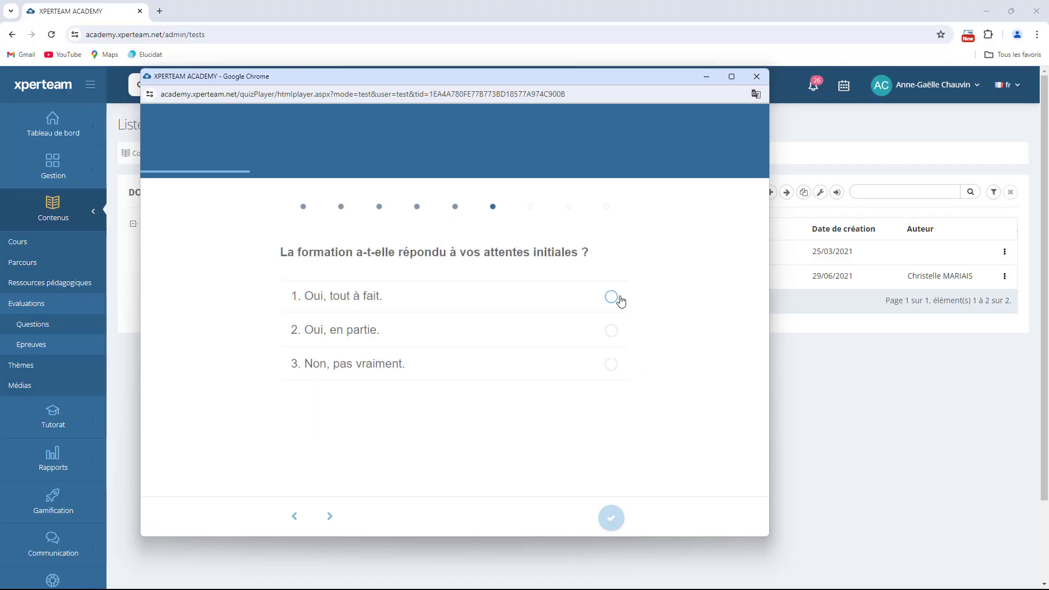
Answer "Oui, en partie" on initial expectations and "Oui, tout à fait" on learning objectives and relevance to the profession, submitting each answer
{"action": "left_click", "coordinate": [611, 330]}
{"action": "left_click", "coordinate": [609, 517]}
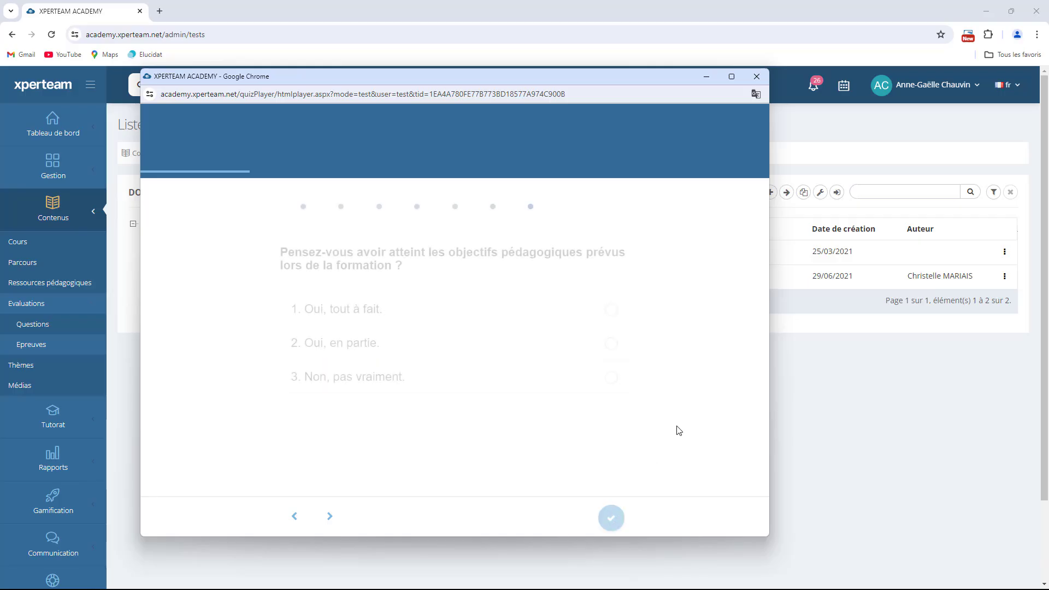
{"action": "left_click", "coordinate": [610, 310]}
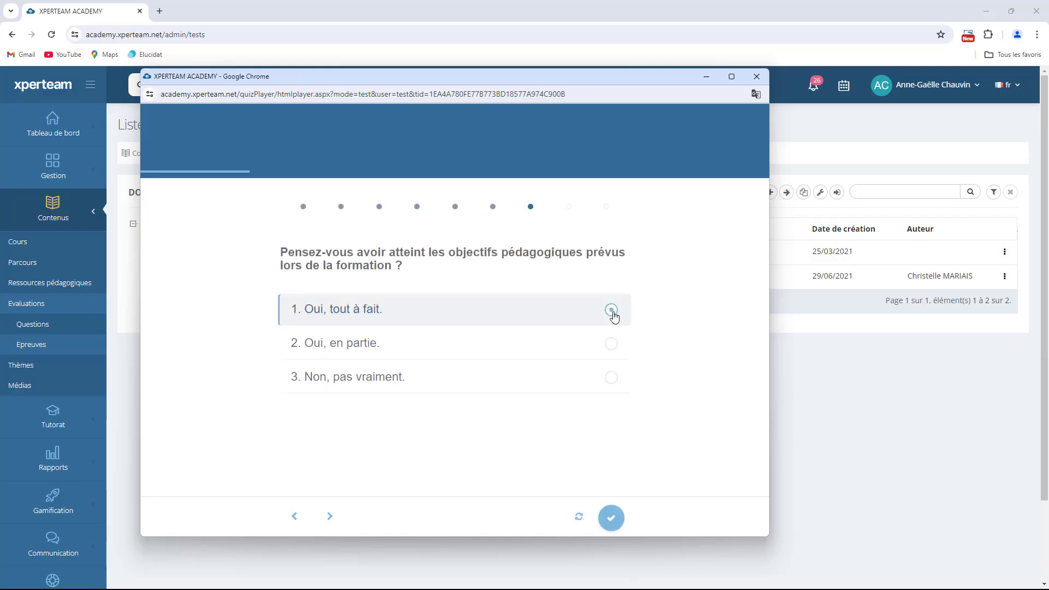
{"action": "left_click", "coordinate": [611, 517]}
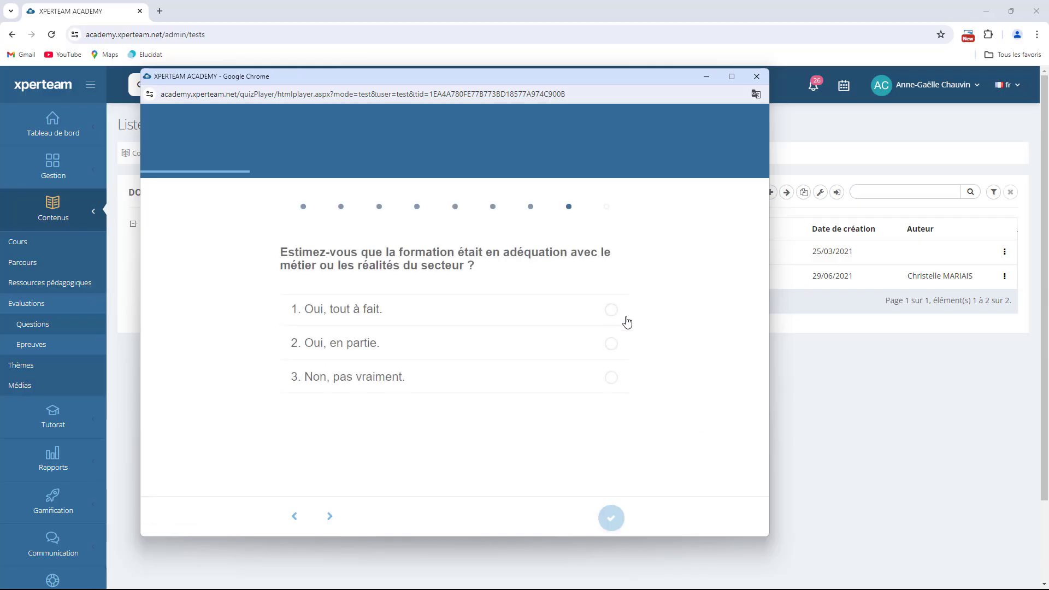
{"action": "left_click", "coordinate": [611, 310]}
{"action": "left_click", "coordinate": [610, 517]}
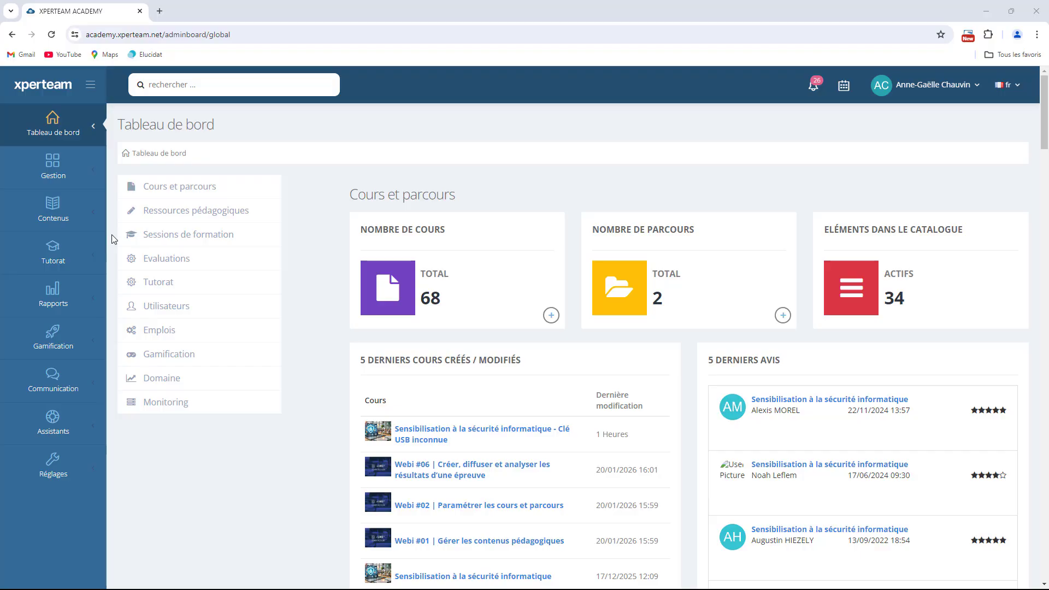
Open the "Enquête de satisfaction Form'action" folder of evaluation questions and start adding a question
{"action": "left_click", "coordinate": [62, 222]}
{"action": "left_click", "coordinate": [48, 307]}
{"action": "left_click", "coordinate": [38, 250]}
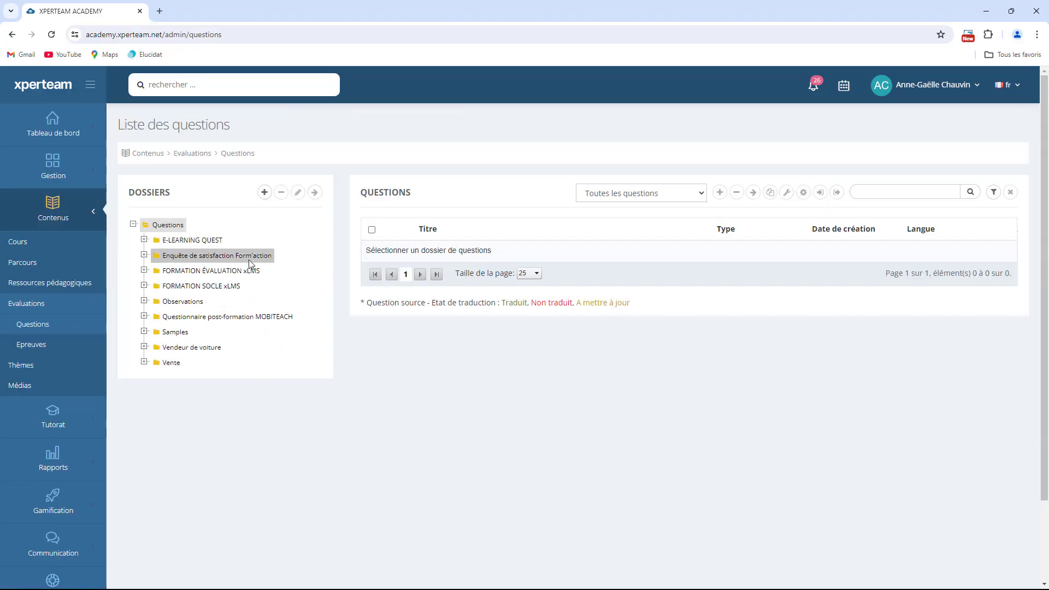
{"action": "left_click", "coordinate": [248, 260]}
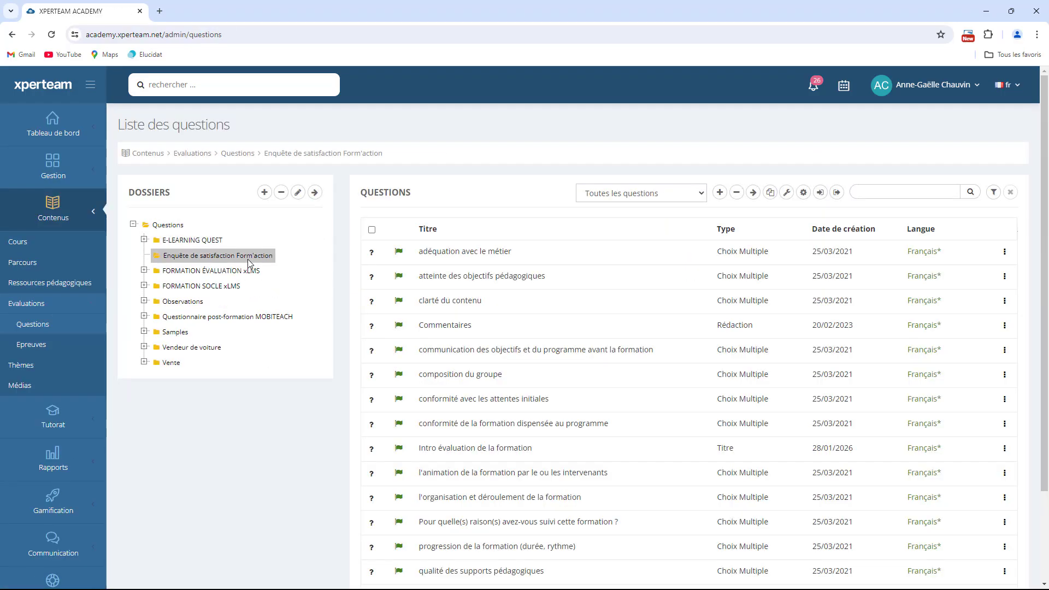
{"action": "left_click", "coordinate": [719, 193]}
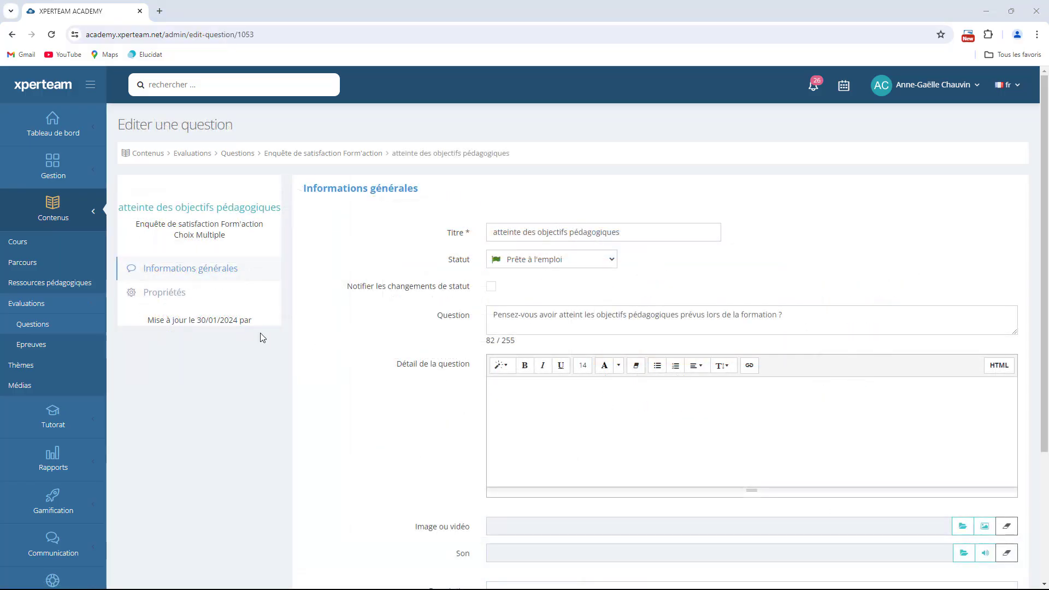
Examine the properties of the "atteinte des objectifs pédagogiques" question, including its settings, response modes, and instructions and objective fields
{"action": "left_click", "coordinate": [162, 293]}
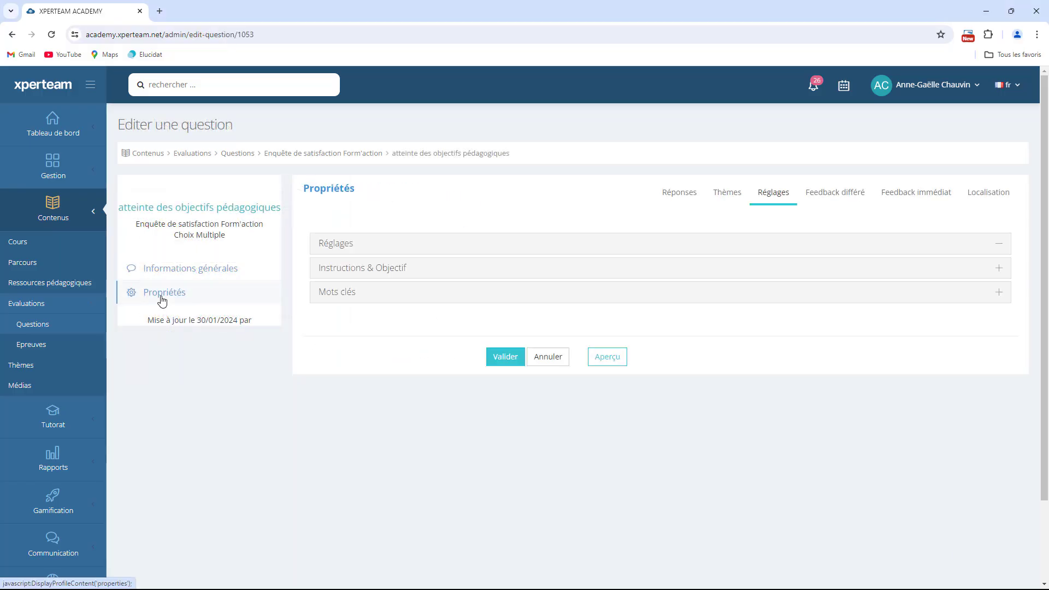
{"action": "left_click", "coordinate": [675, 193]}
{"action": "left_click", "coordinate": [772, 193]}
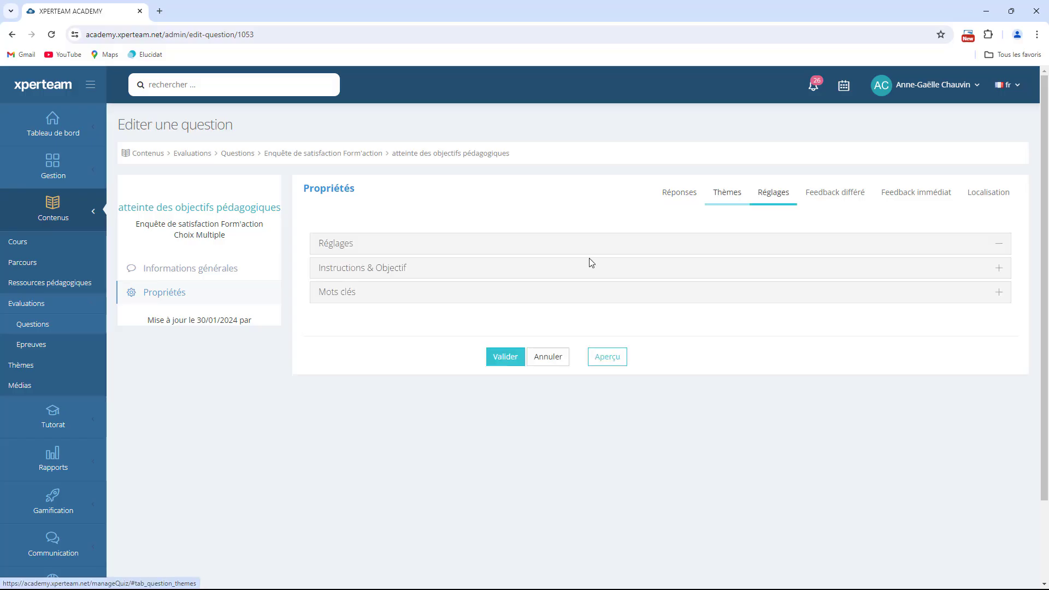
{"action": "left_click", "coordinate": [396, 245]}
{"action": "scroll", "coordinate": [611, 366], "scroll_direction": "down", "scroll_amount": 1}
{"action": "left_click", "coordinate": [517, 274]}
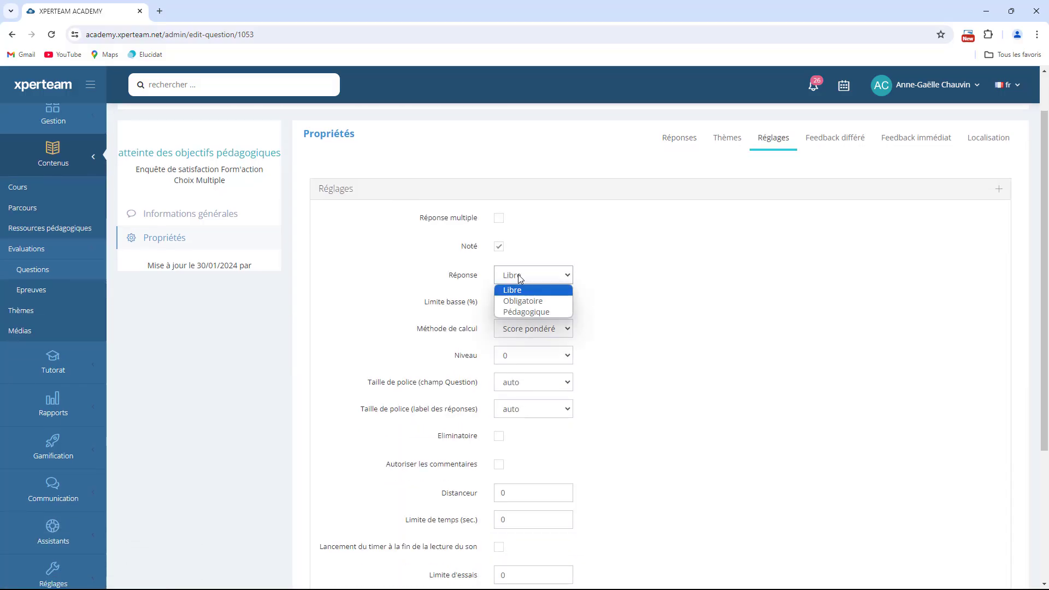
{"action": "scroll", "coordinate": [633, 318], "scroll_direction": "down", "scroll_amount": 4}
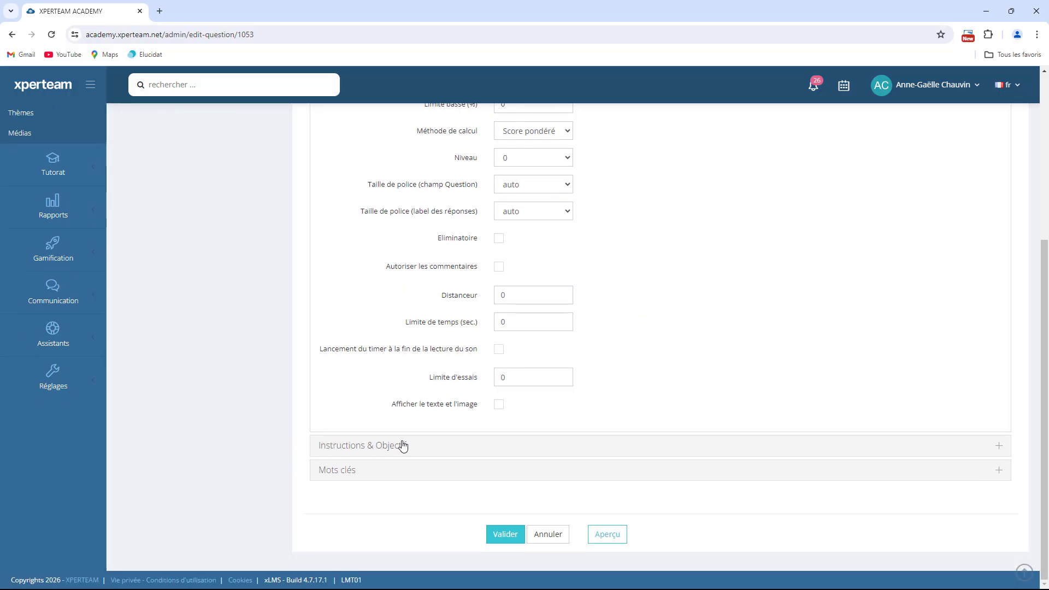
{"action": "left_click", "coordinate": [403, 443]}
{"action": "scroll", "coordinate": [601, 426], "scroll_direction": "up", "scroll_amount": 2}
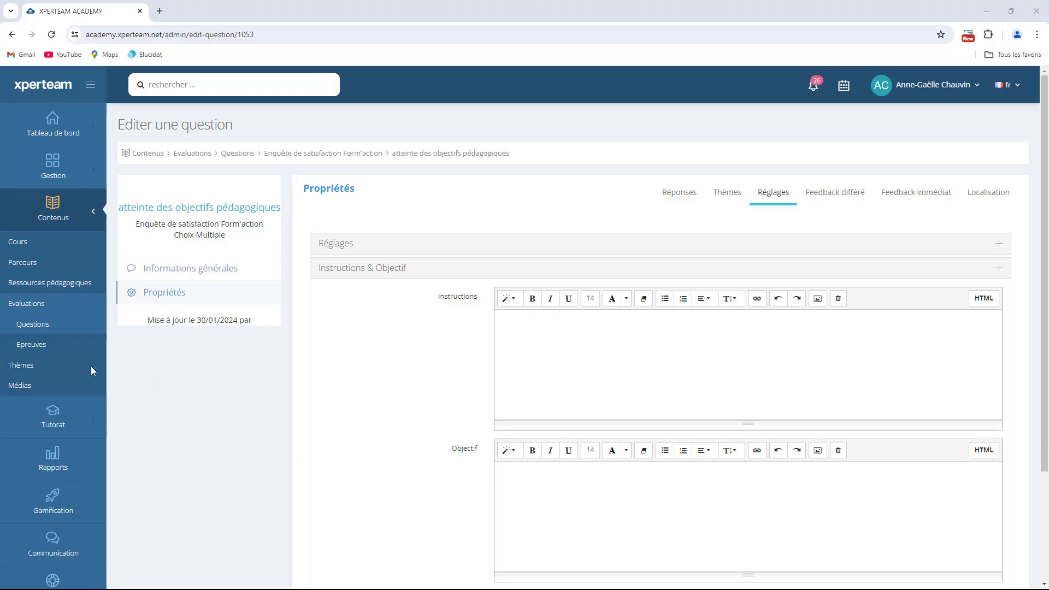
Add an Enquête-type test in the "Evaluation de la formation" folder and review the survey's question structure and properties
{"action": "left_click", "coordinate": [40, 348]}
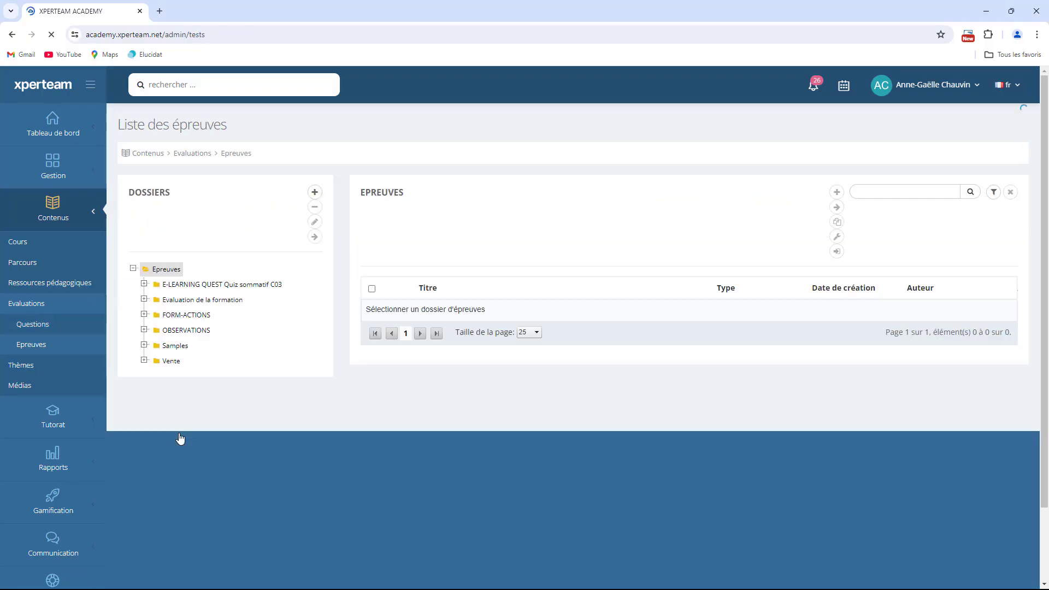
{"action": "left_click", "coordinate": [235, 256]}
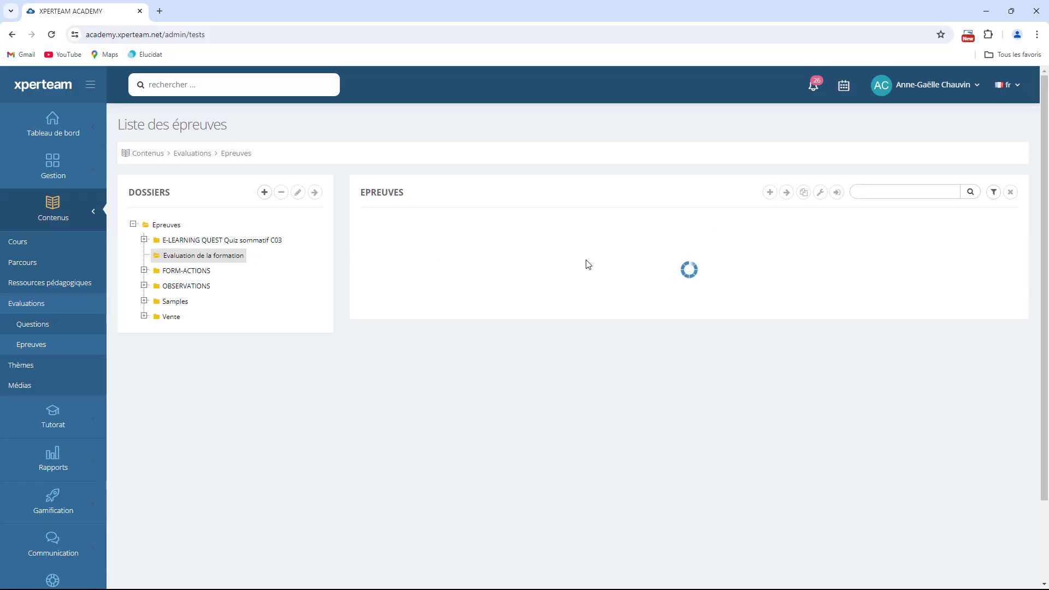
{"action": "left_click", "coordinate": [769, 192]}
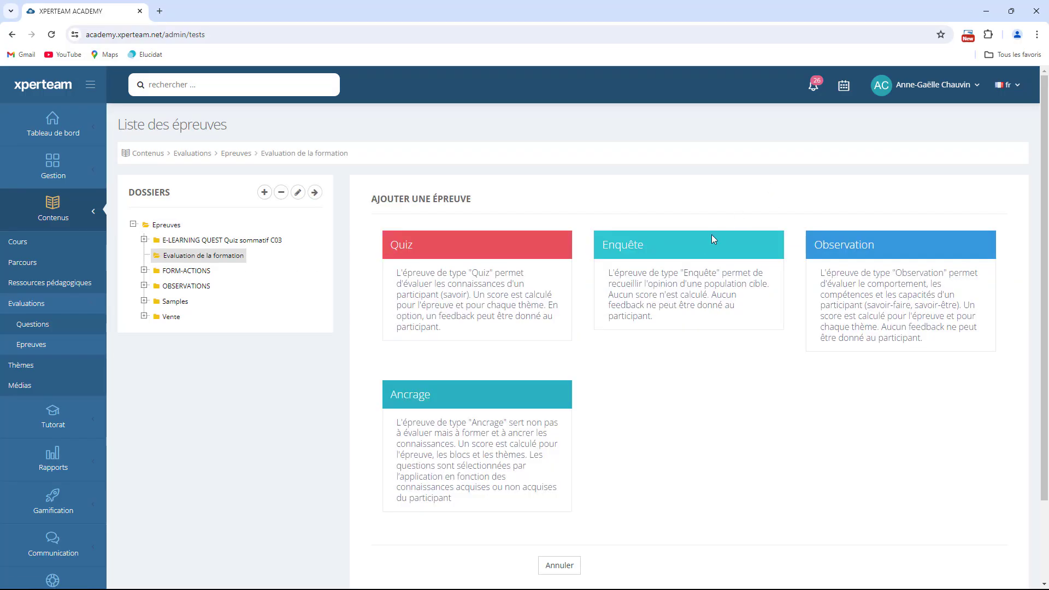
{"action": "left_click", "coordinate": [693, 267]}
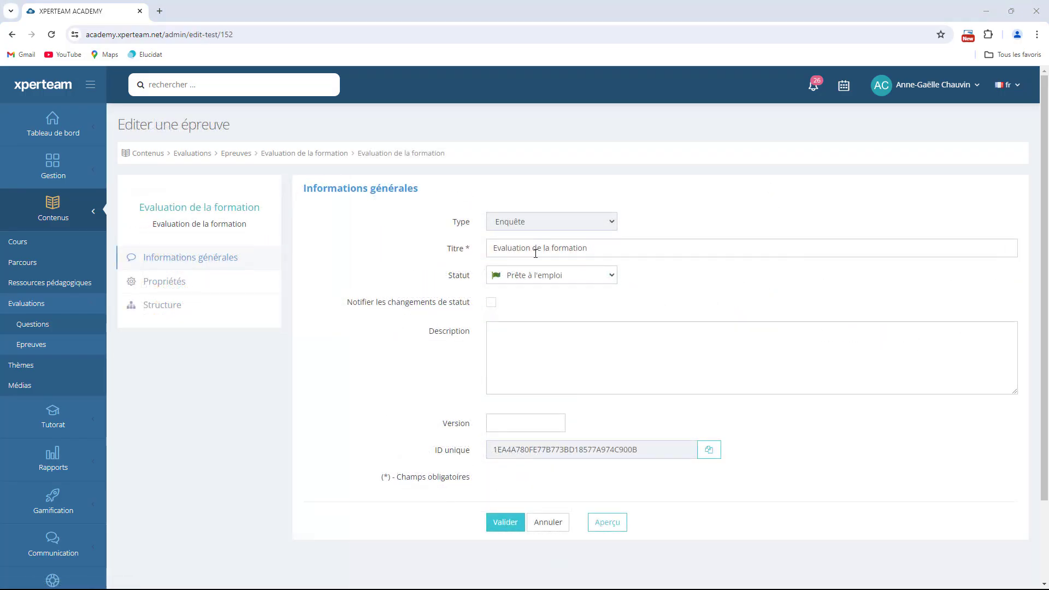
{"action": "left_click", "coordinate": [185, 306]}
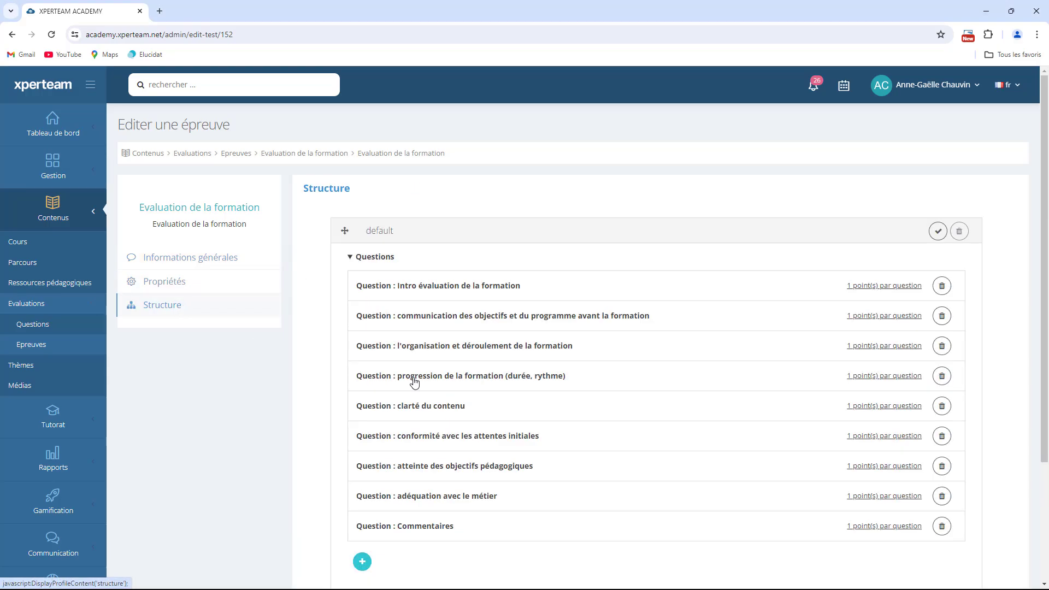
{"action": "left_click", "coordinate": [155, 294]}
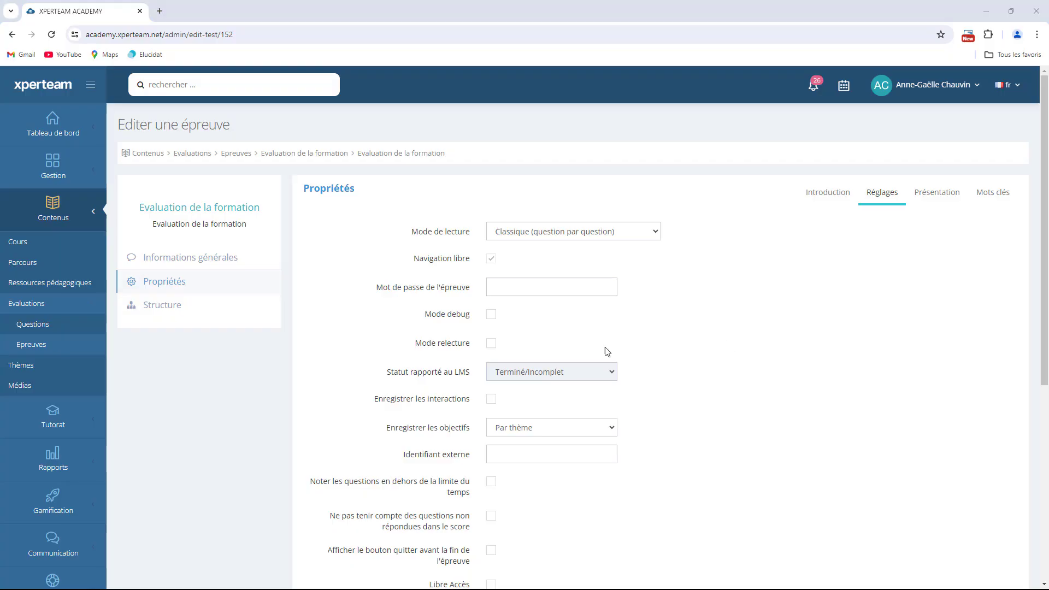
Open the course "Sensibilisation à la sécurité informatique - Clé USB inconnue" from Autres thèmes, Sécurité informatique, for editing
{"action": "left_click", "coordinate": [77, 244]}
{"action": "left_click", "coordinate": [199, 243]}
{"action": "left_click", "coordinate": [206, 271]}
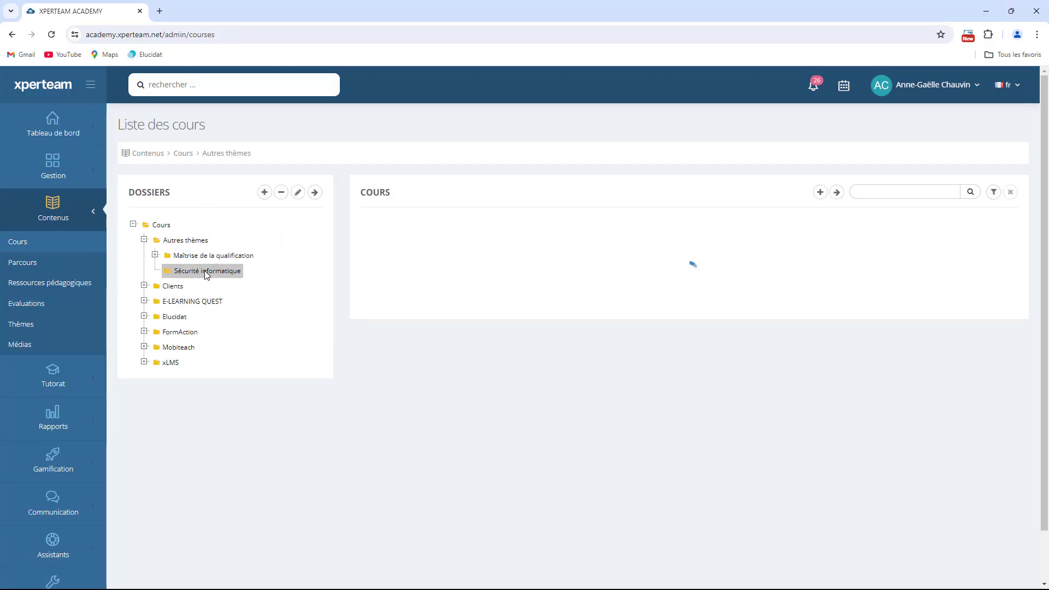
{"action": "left_click", "coordinate": [583, 300]}
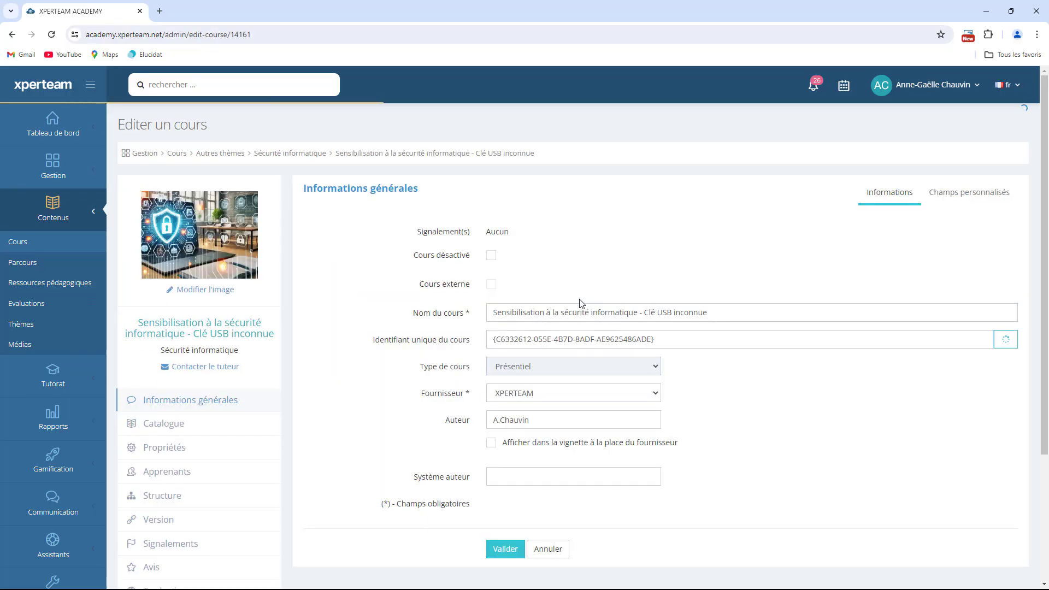
Save the course's settings with "Evaluation de la formation" as its evaluation survey
{"action": "left_click", "coordinate": [173, 449]}
{"action": "left_click", "coordinate": [749, 193]}
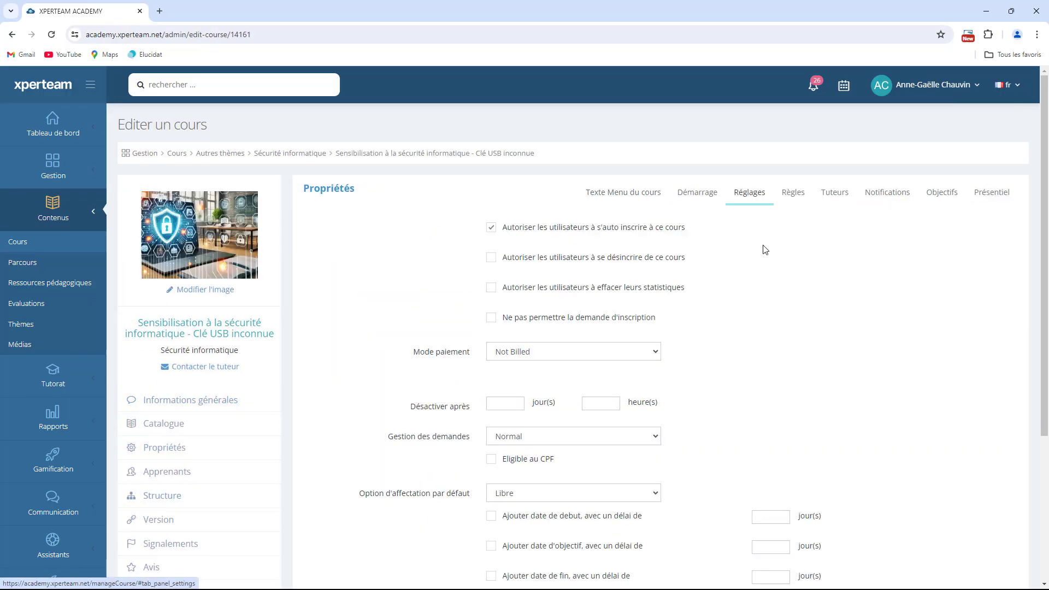
{"action": "scroll", "coordinate": [765, 338], "scroll_direction": "down", "scroll_amount": 4}
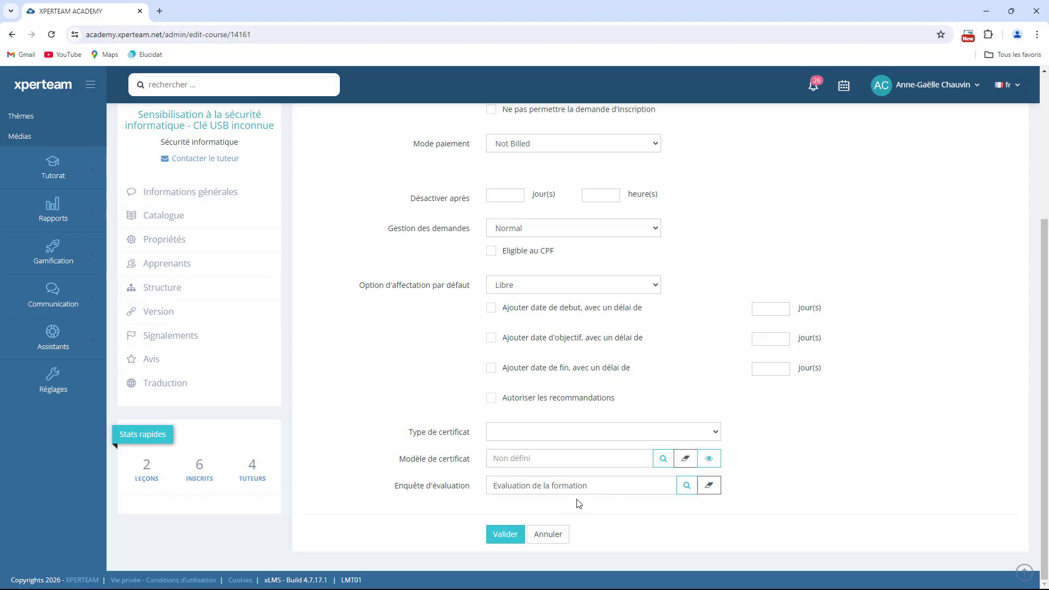
{"action": "left_click", "coordinate": [504, 531]}
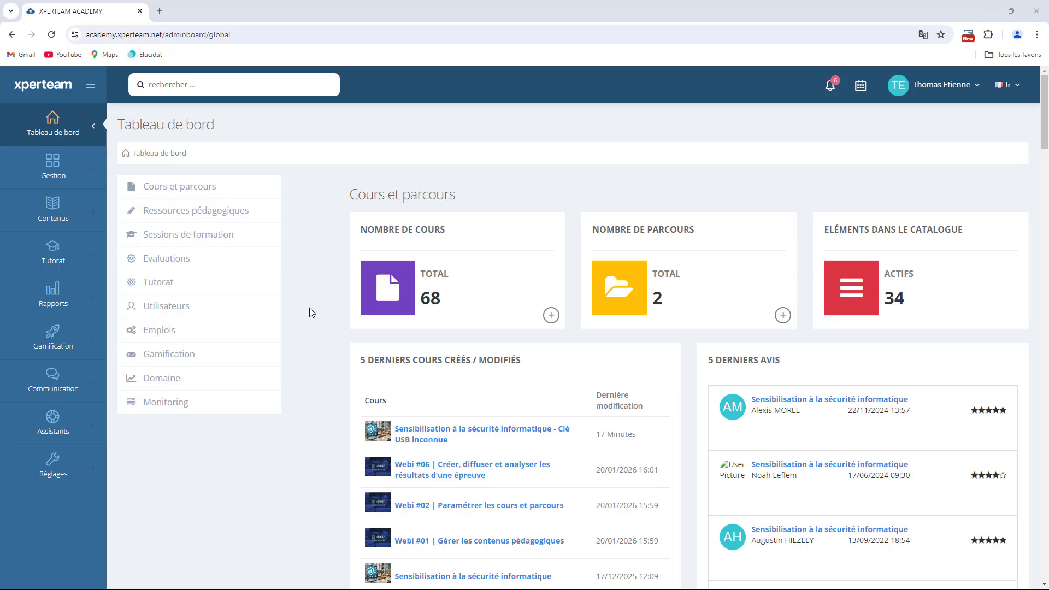
Open the participants of the "Clé USB inconnue" tutoring session and authorise the evaluation for the last listed learner
{"action": "left_click", "coordinate": [85, 263]}
{"action": "left_click", "coordinate": [77, 287]}
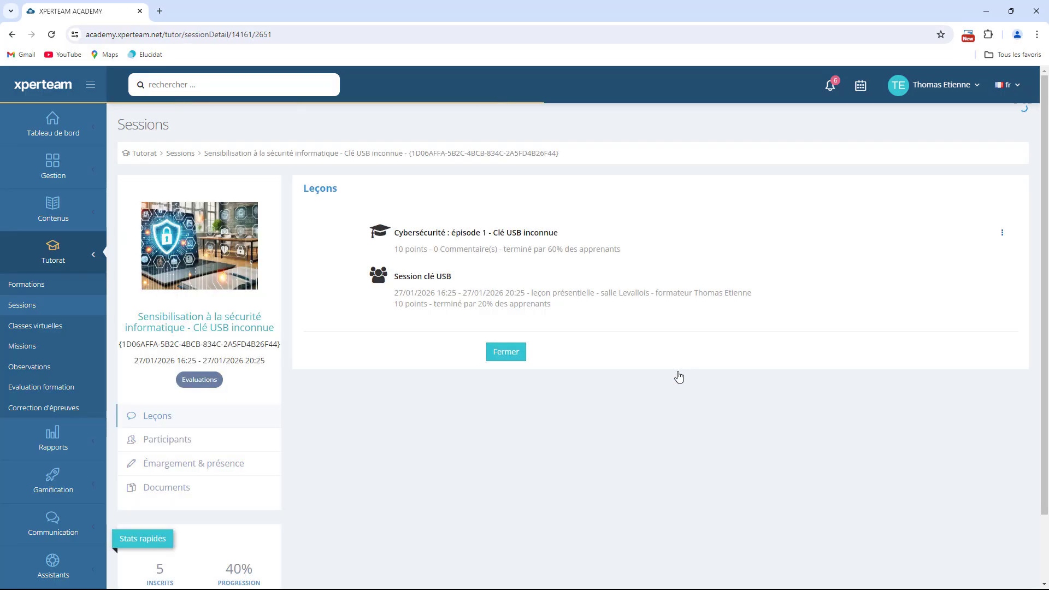
{"action": "left_click", "coordinate": [167, 439]}
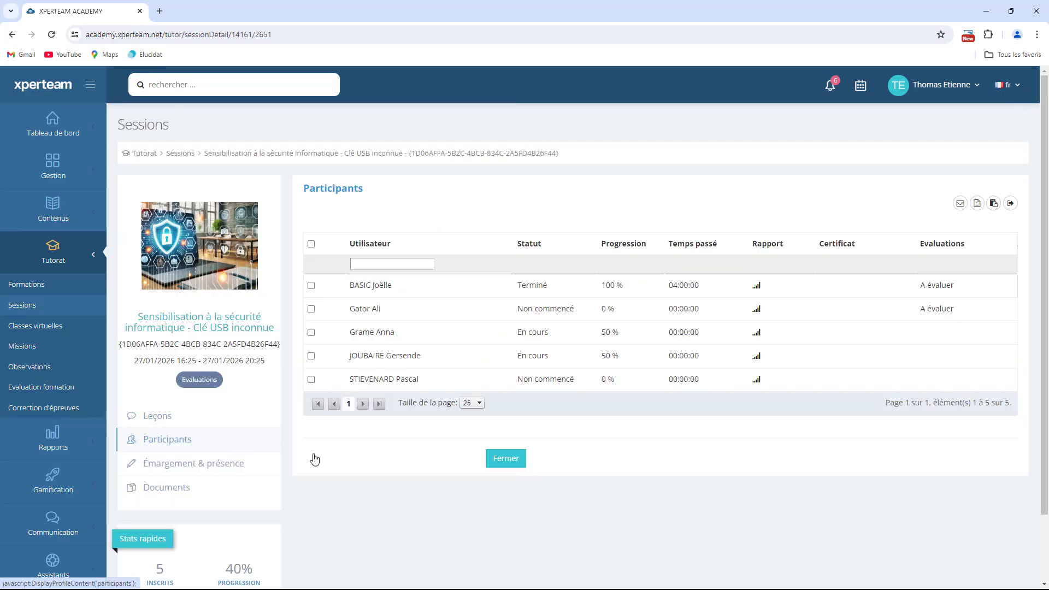
{"action": "left_click", "coordinate": [311, 379]}
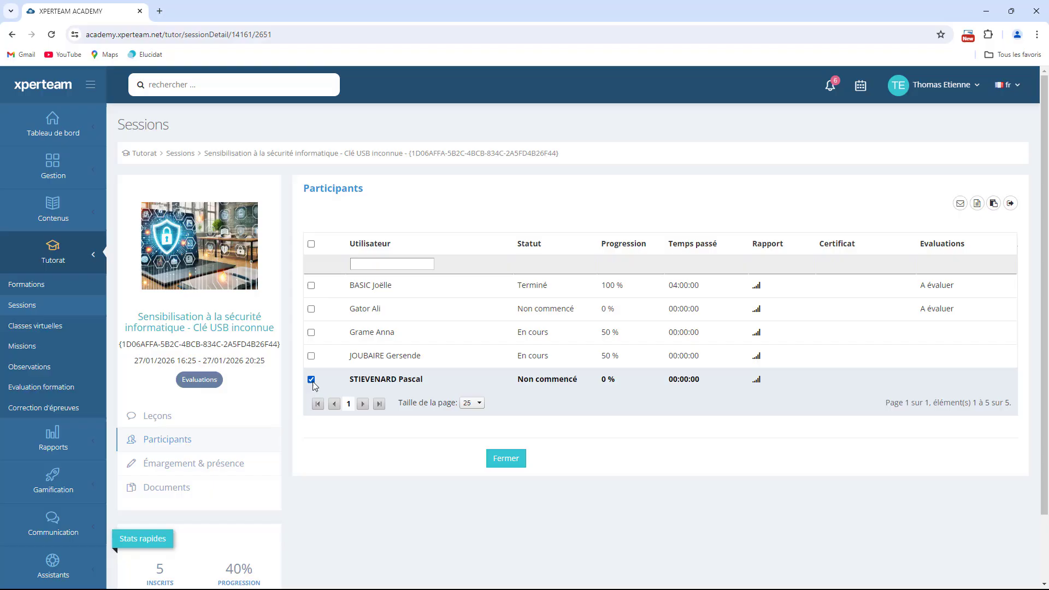
{"action": "left_click", "coordinate": [993, 205]}
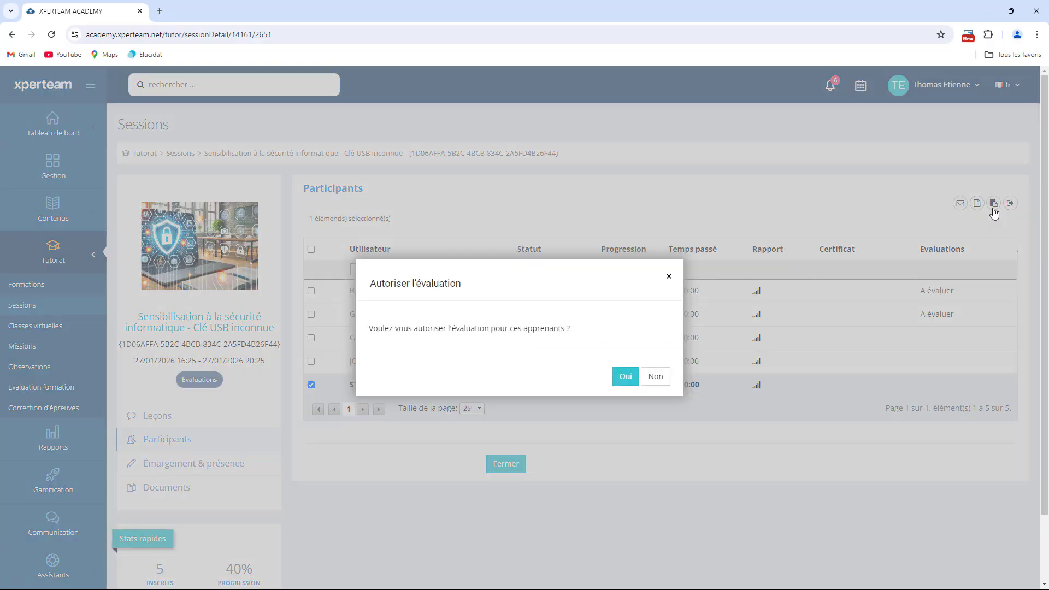
{"action": "left_click", "coordinate": [626, 376]}
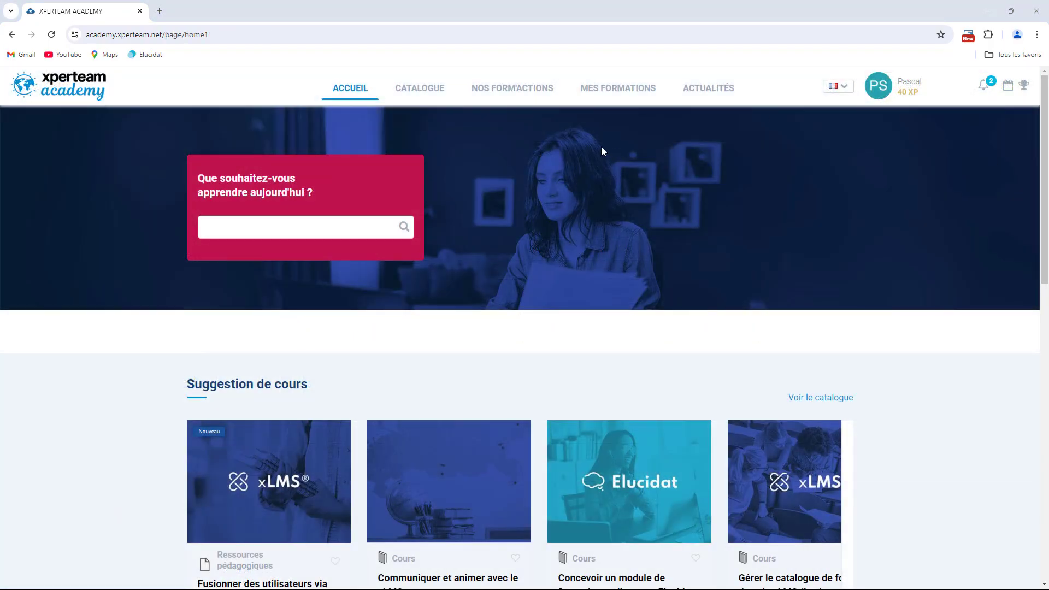
Open the learner's own training list, Mes formations
{"action": "left_click", "coordinate": [618, 88]}
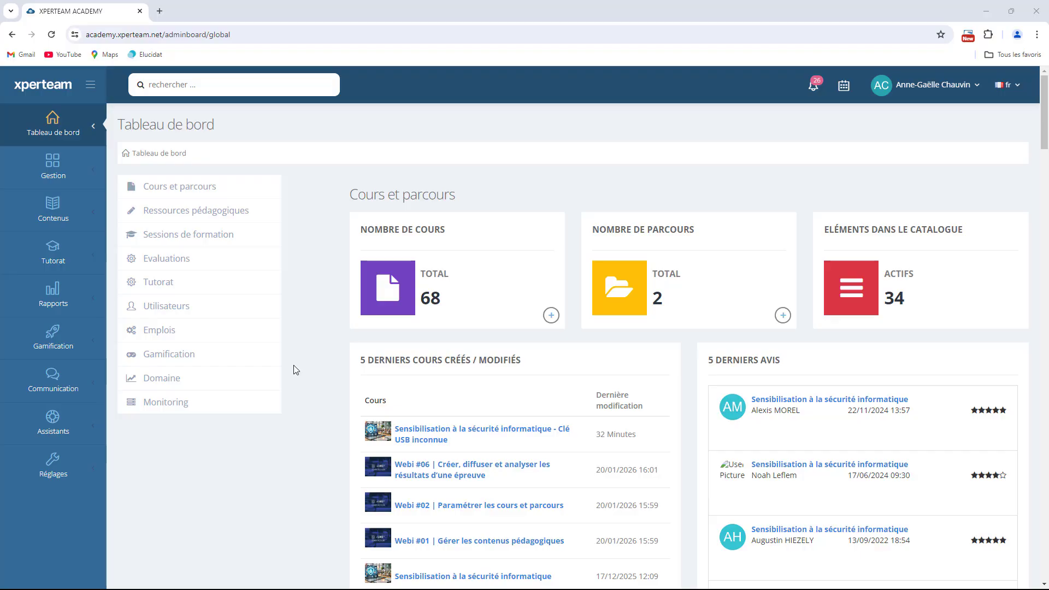
Open the "Evaluations de la formation" section of the domain's LMS settings
{"action": "left_click", "coordinate": [63, 468]}
{"action": "scroll", "coordinate": [64, 468], "scroll_direction": "down", "scroll_amount": 4}
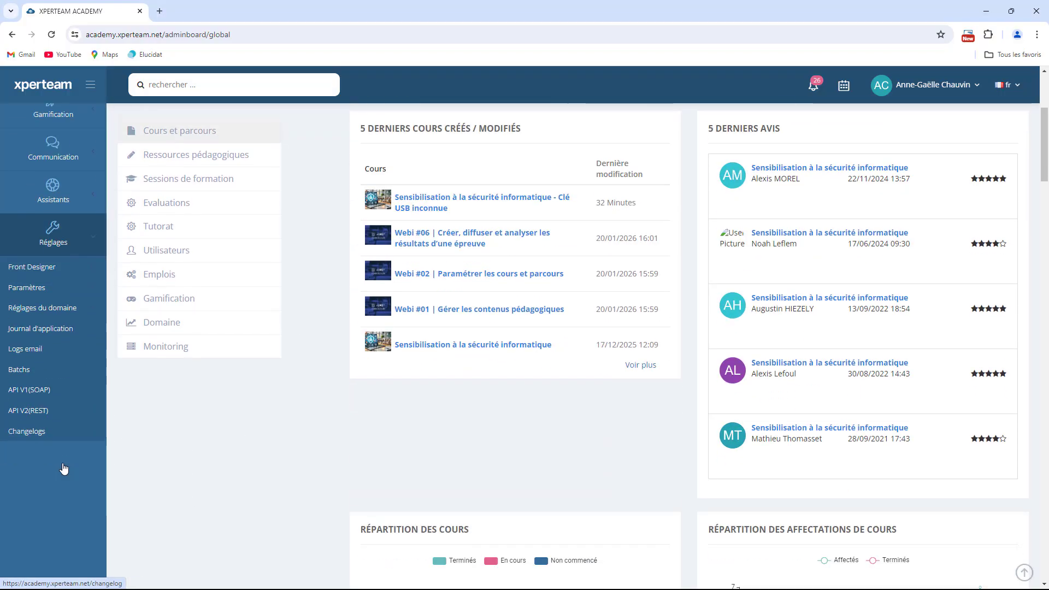
{"action": "left_click", "coordinate": [25, 309]}
{"action": "scroll", "coordinate": [41, 301], "scroll_direction": "down", "scroll_amount": 2}
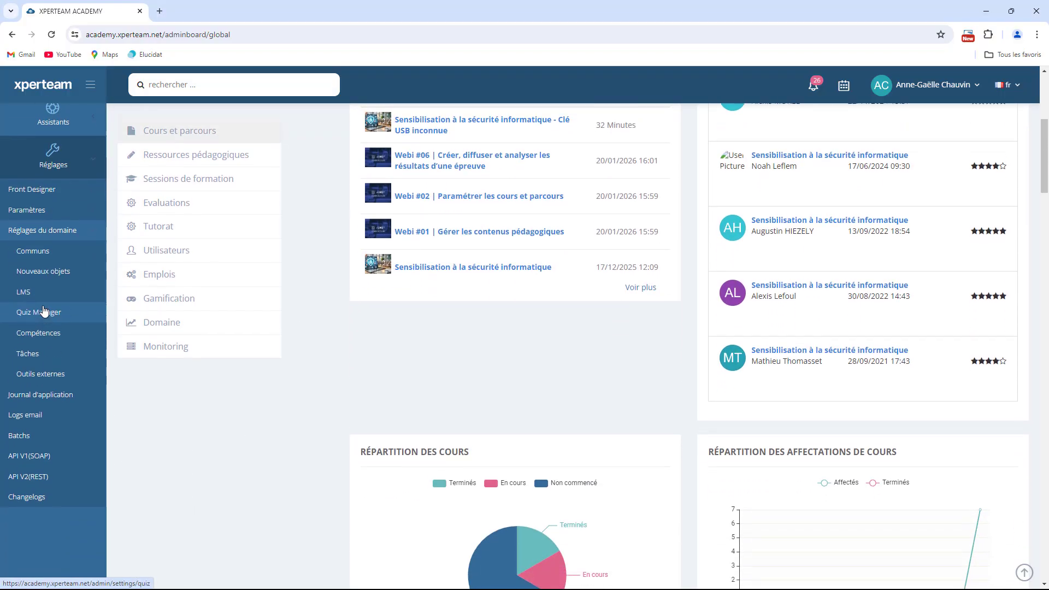
{"action": "left_click", "coordinate": [41, 294]}
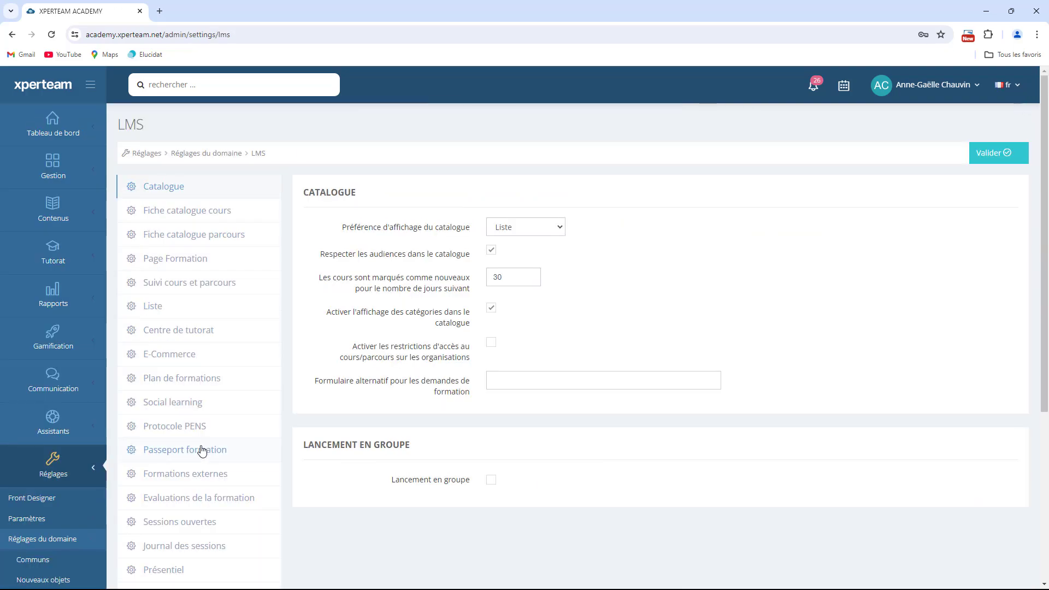
{"action": "left_click", "coordinate": [219, 498]}
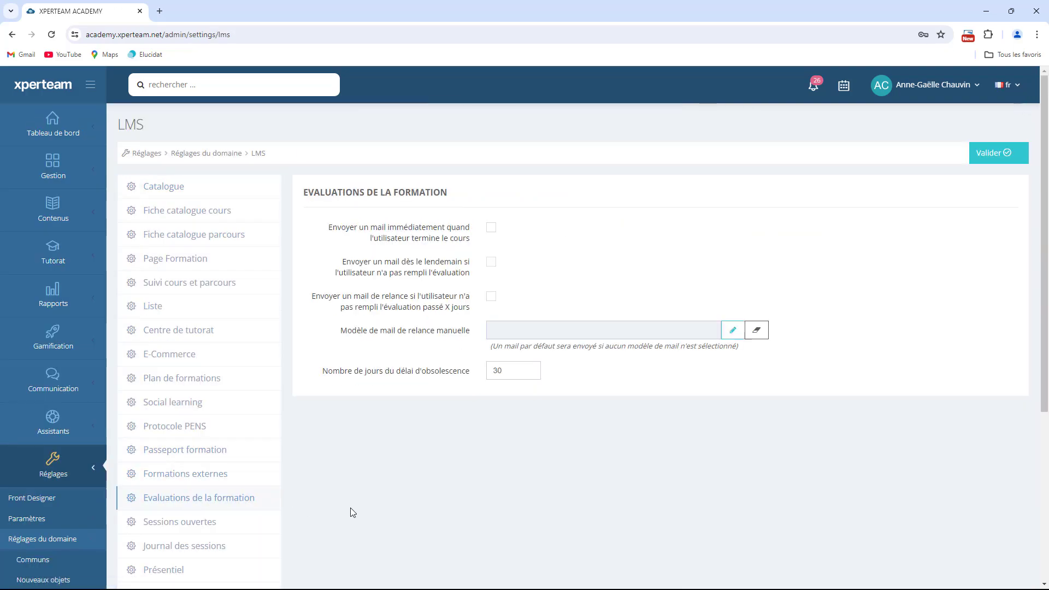
Try out the options that send an e-mail immediately on course completion and the next day if the evaluation is not filled in
{"action": "left_click", "coordinate": [491, 228]}
{"action": "left_click", "coordinate": [491, 228]}
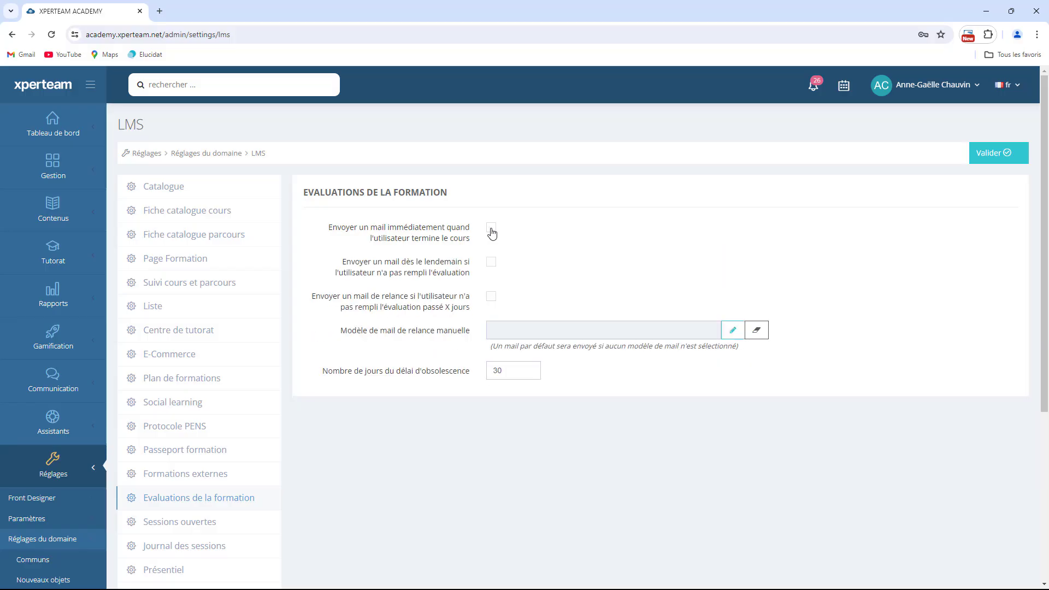
{"action": "left_click", "coordinate": [490, 262]}
{"action": "left_click", "coordinate": [490, 263]}
Enable the reminder e-mail for users who have not completed the evaluation after X days, and go to the manual reminder template
{"action": "left_click", "coordinate": [491, 296]}
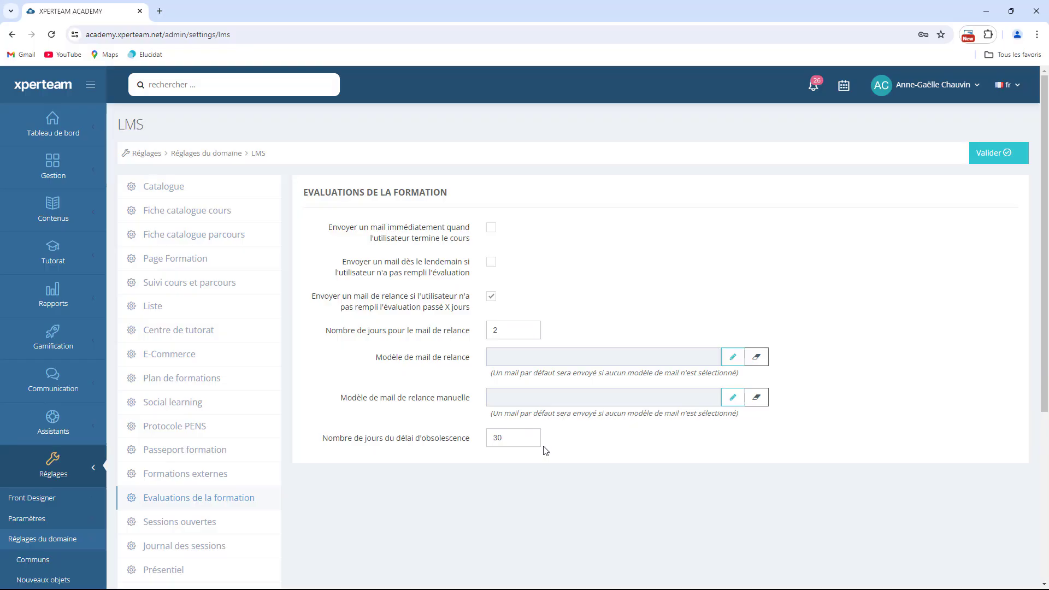
{"action": "left_click", "coordinate": [732, 410]}
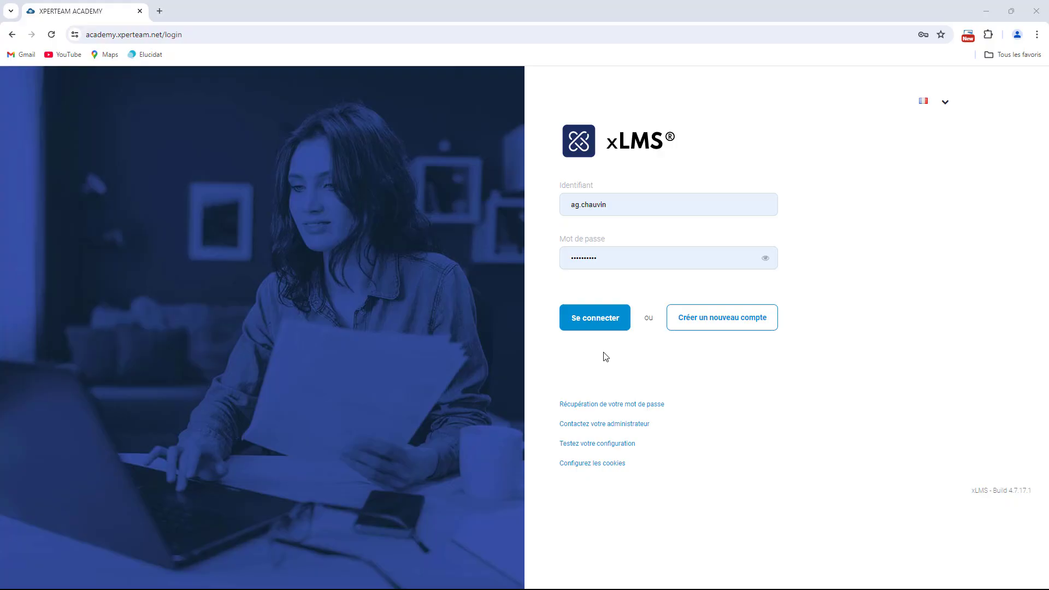
Log in as the learner, dismiss the evaluation invitation and open Mes évaluations à chaud within Mes formations
{"action": "left_click", "coordinate": [601, 319]}
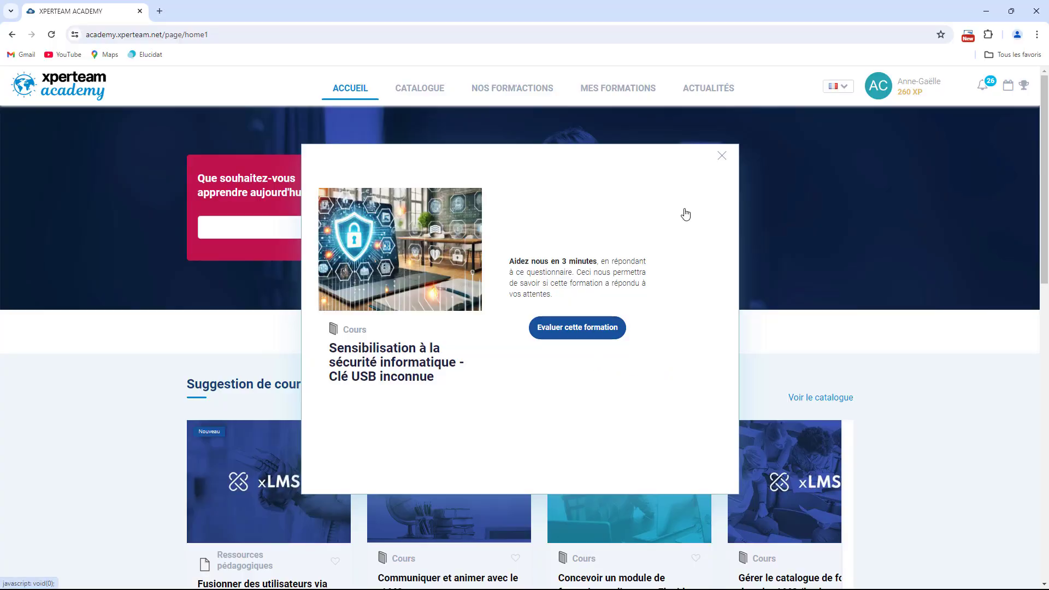
{"action": "left_click", "coordinate": [722, 155]}
{"action": "left_click", "coordinate": [625, 97]}
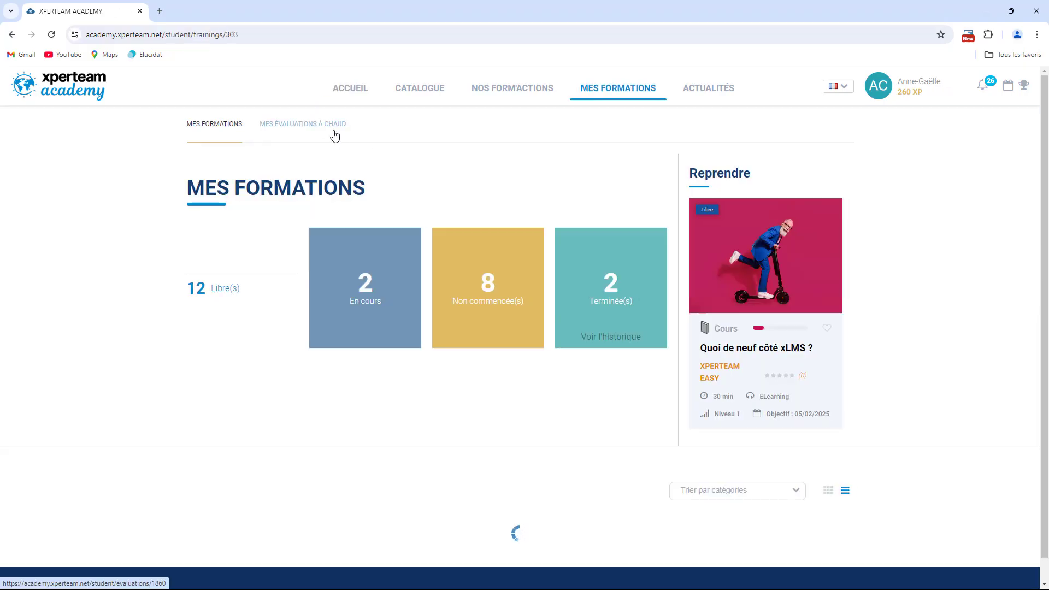
{"action": "left_click", "coordinate": [334, 131]}
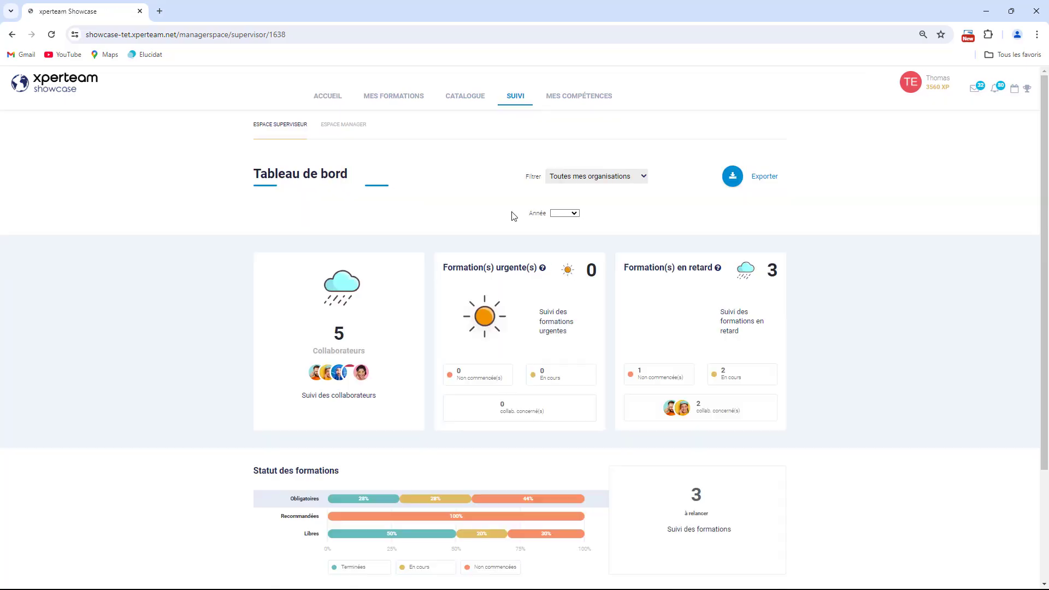
Open the team's end-of-training evaluations from the Espace Manager dashboard
{"action": "left_click", "coordinate": [336, 126]}
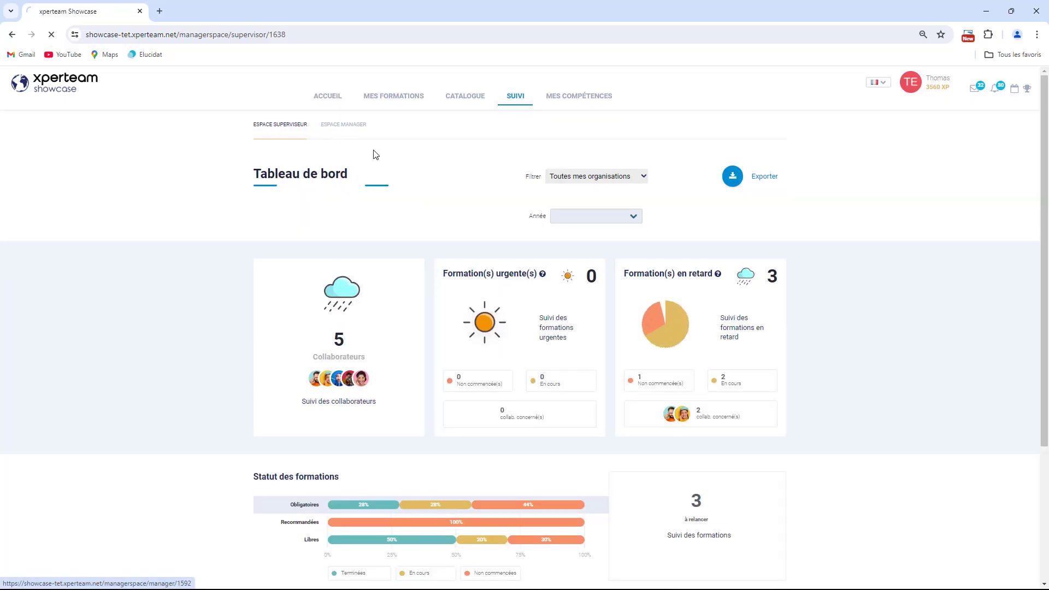
{"action": "scroll", "coordinate": [641, 206], "scroll_direction": "down", "scroll_amount": 4}
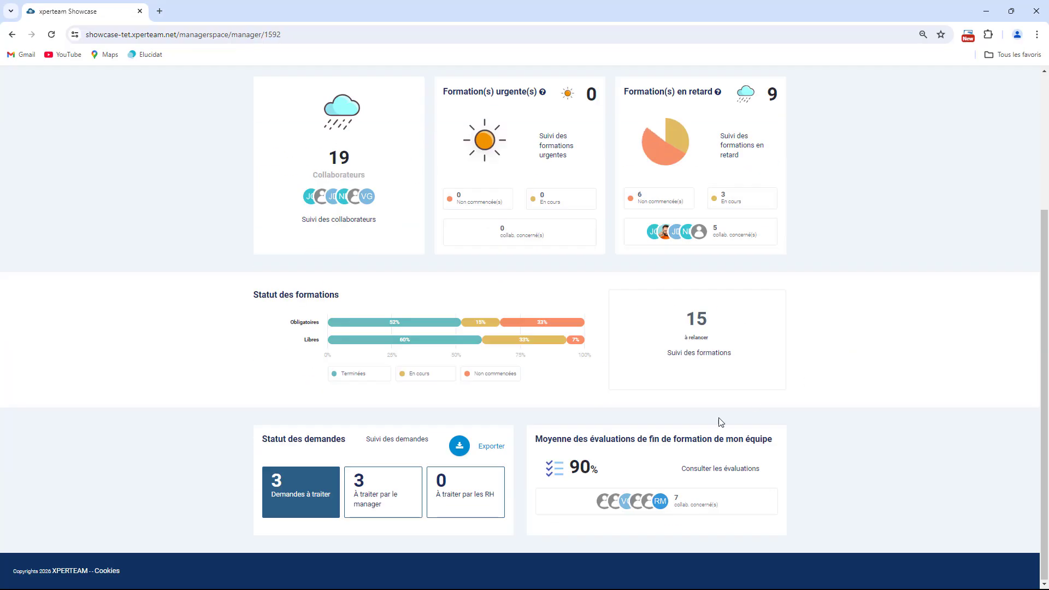
{"action": "left_click", "coordinate": [709, 474]}
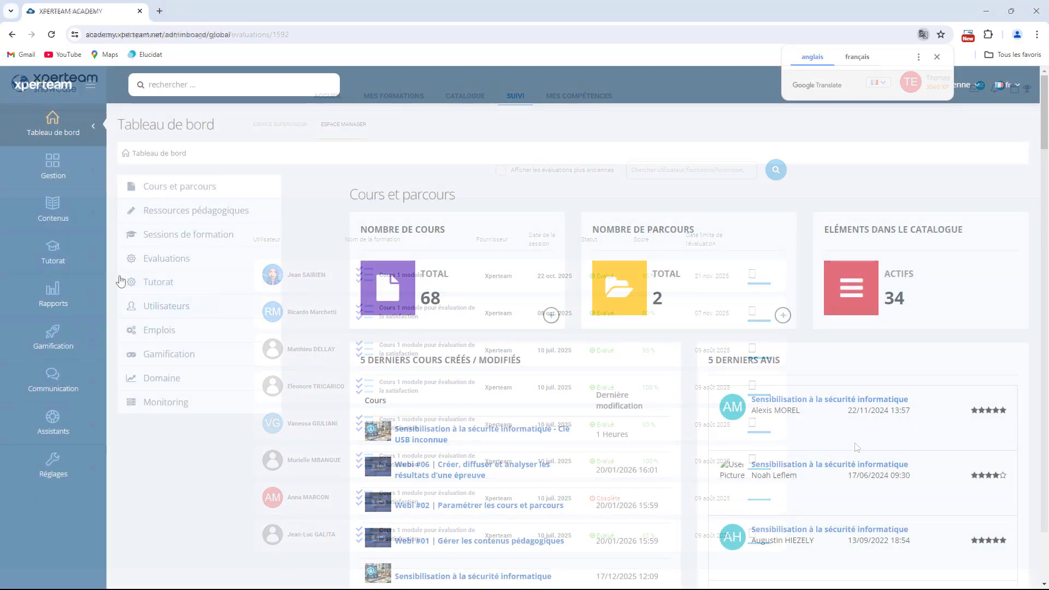
As tutor, open the training evaluations of the course "Sensibilisation à la sécurité informatique - Clé USB inconnue"
{"action": "left_click", "coordinate": [65, 255]}
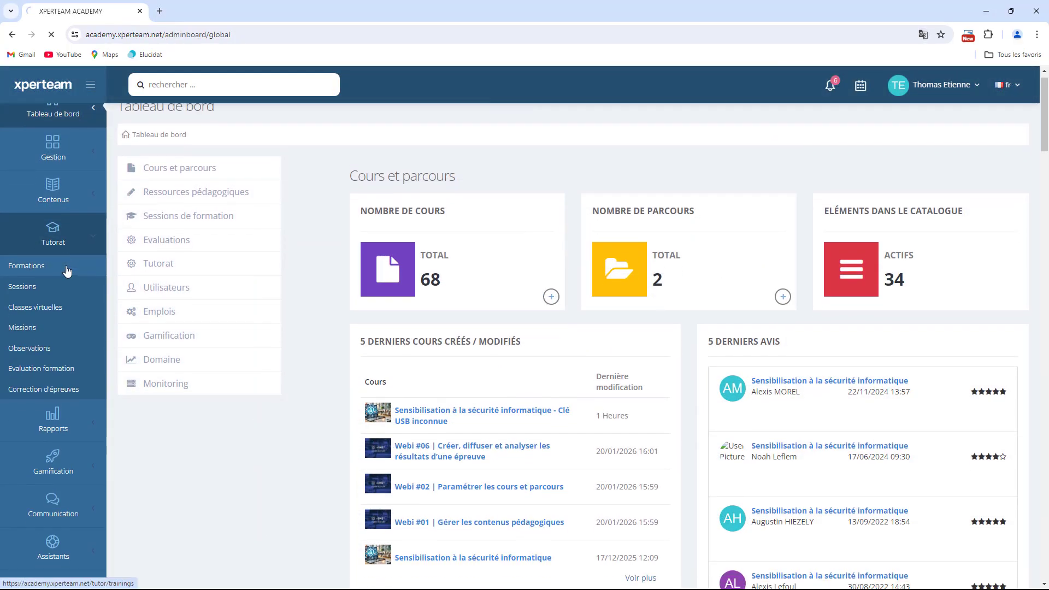
{"action": "left_click", "coordinate": [67, 271]}
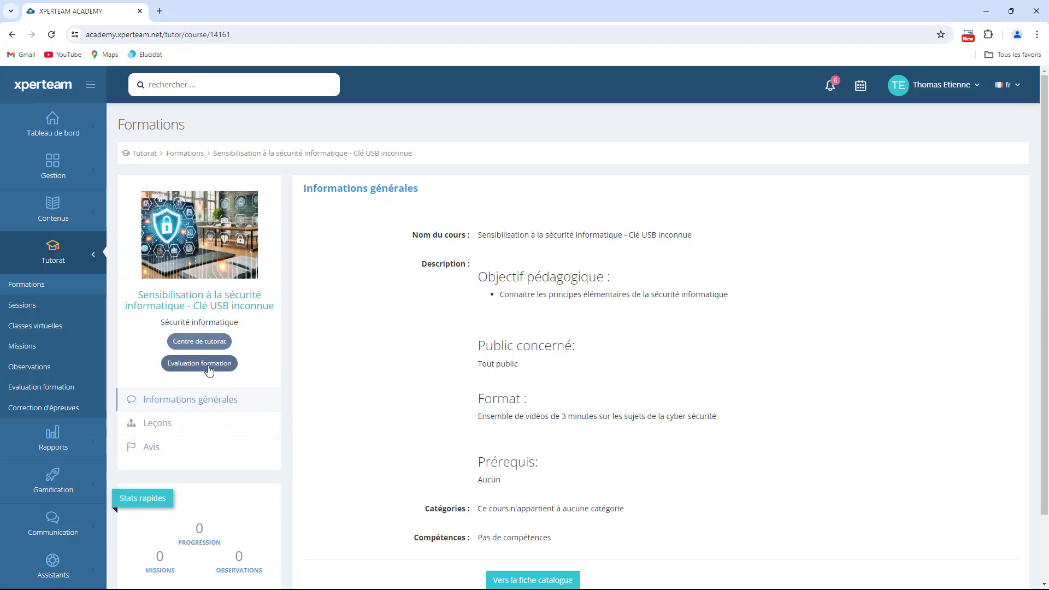
{"action": "left_click", "coordinate": [199, 363]}
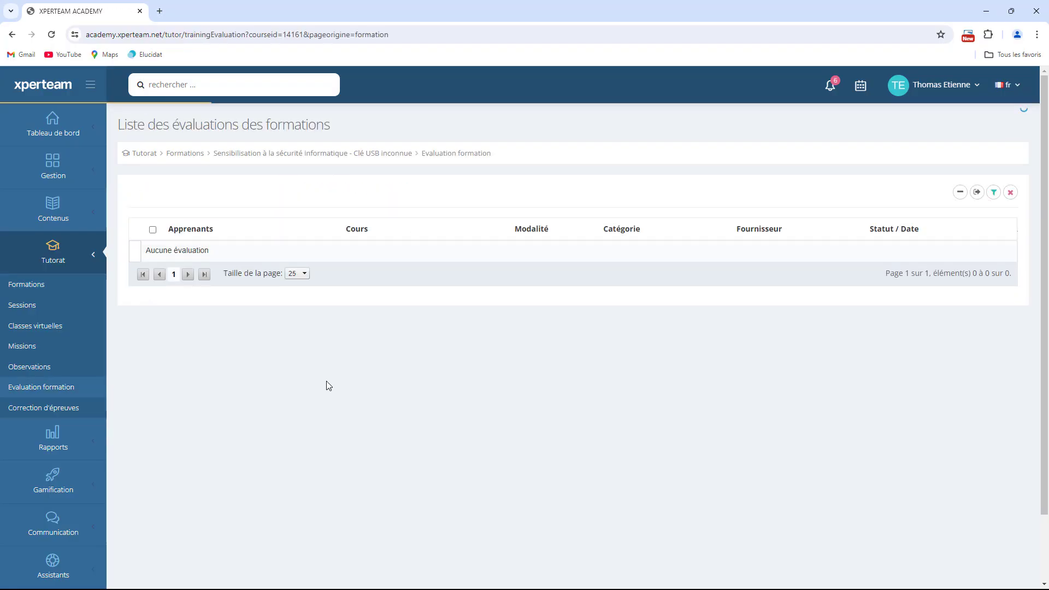
Search the course's evaluations with the Statut filter left blank and show the available actions for the first listed learner
{"action": "left_click", "coordinate": [993, 193]}
{"action": "scroll", "coordinate": [567, 311], "scroll_direction": "down", "scroll_amount": 1}
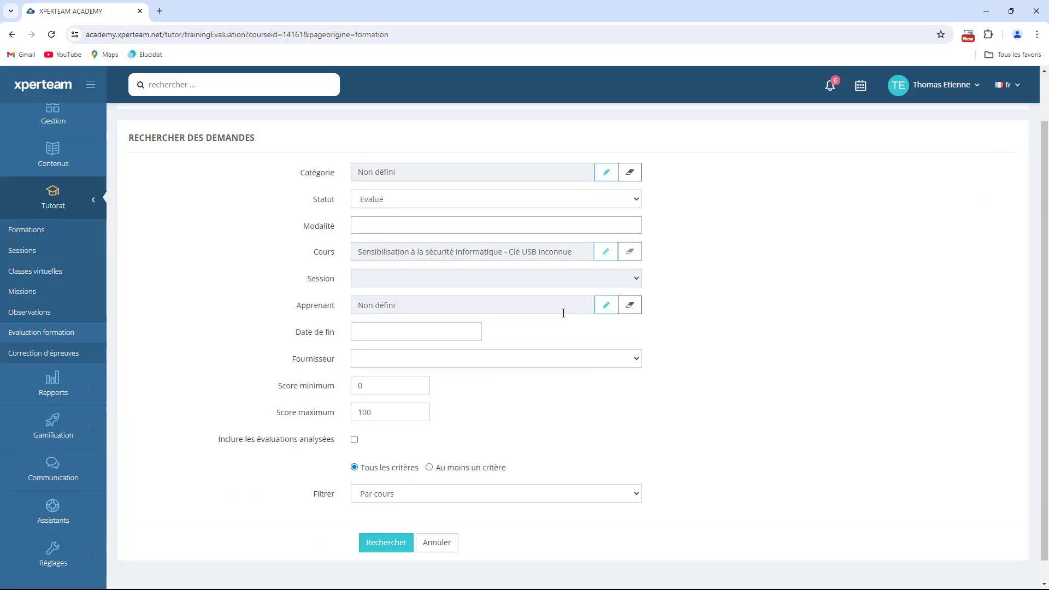
{"action": "left_click", "coordinate": [546, 199]}
{"action": "left_click", "coordinate": [547, 211]}
{"action": "left_click", "coordinate": [374, 541]}
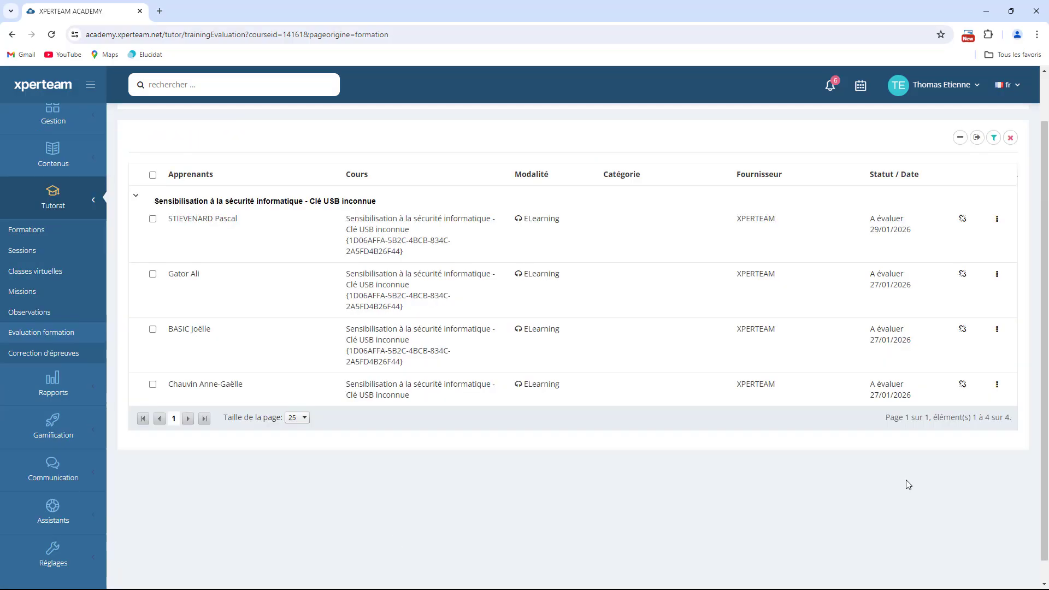
{"action": "left_click", "coordinate": [997, 218]}
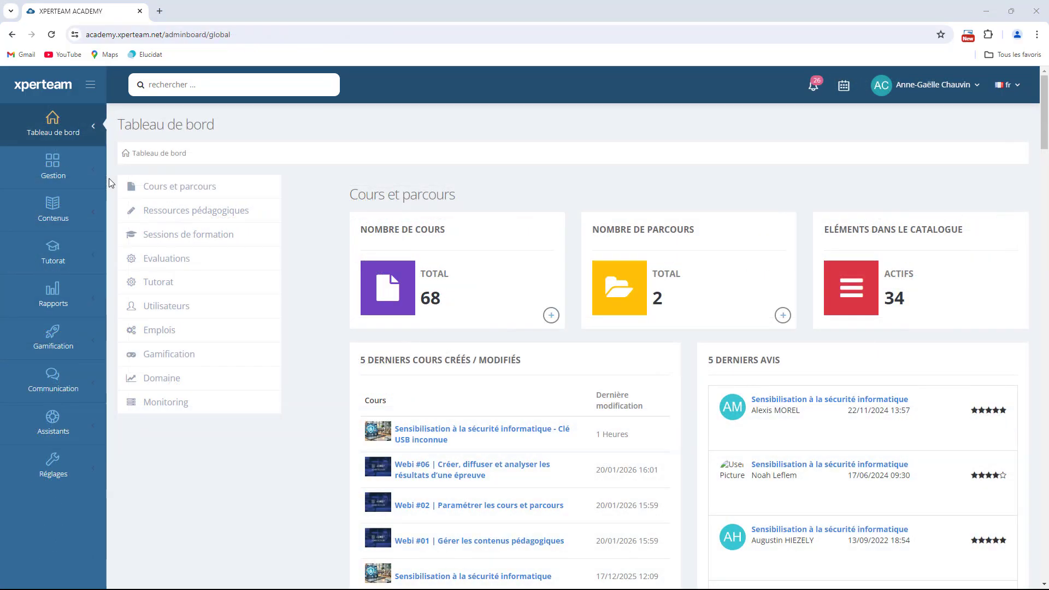
As administrator, open the Evaluation formation list in Gestion and search it with the Statut filter left blank
{"action": "left_click", "coordinate": [53, 167]}
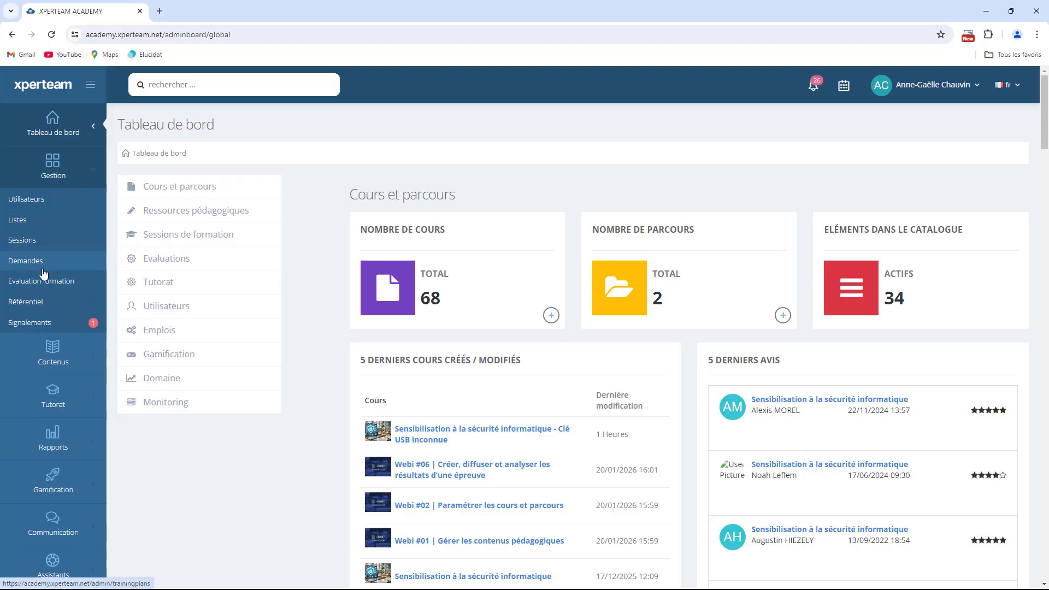
{"action": "left_click", "coordinate": [41, 281]}
{"action": "left_click", "coordinate": [993, 192]}
{"action": "left_click", "coordinate": [376, 254]}
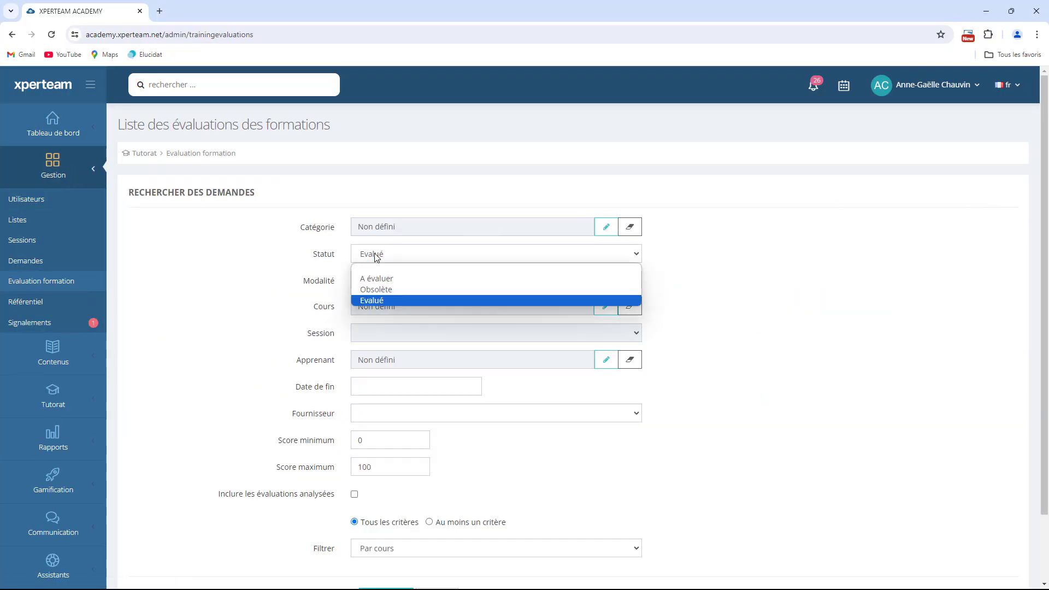
{"action": "left_click", "coordinate": [376, 268]}
{"action": "scroll", "coordinate": [375, 274], "scroll_direction": "down", "scroll_amount": 2}
{"action": "left_click", "coordinate": [385, 521]}
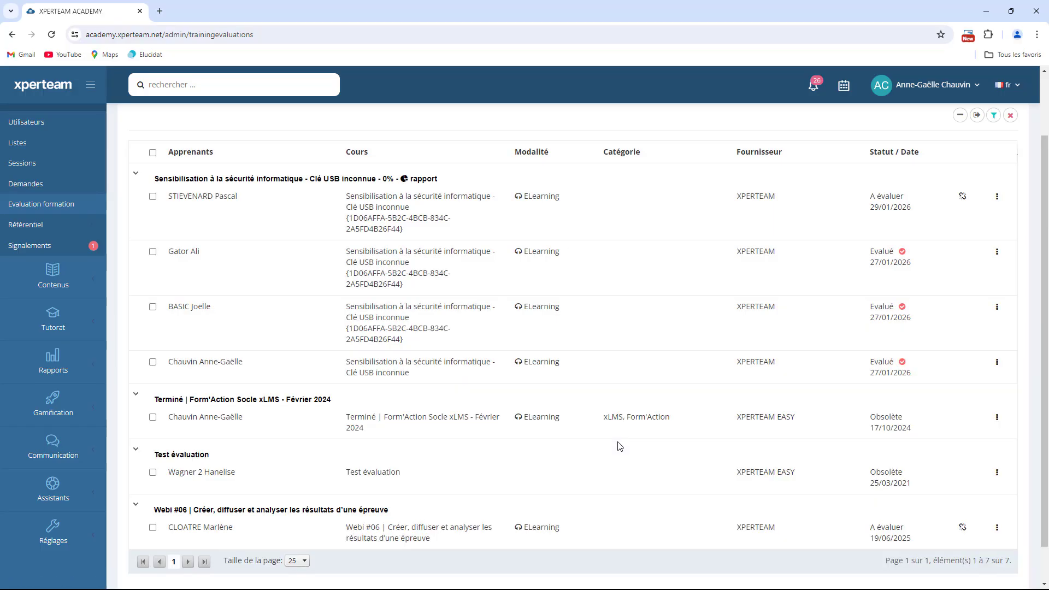
Check the first learner's available actions, then open the third learner's evaluation details and review their individual answer report
{"action": "scroll", "coordinate": [620, 446], "scroll_direction": "up", "scroll_amount": 2}
{"action": "left_click", "coordinate": [996, 273]}
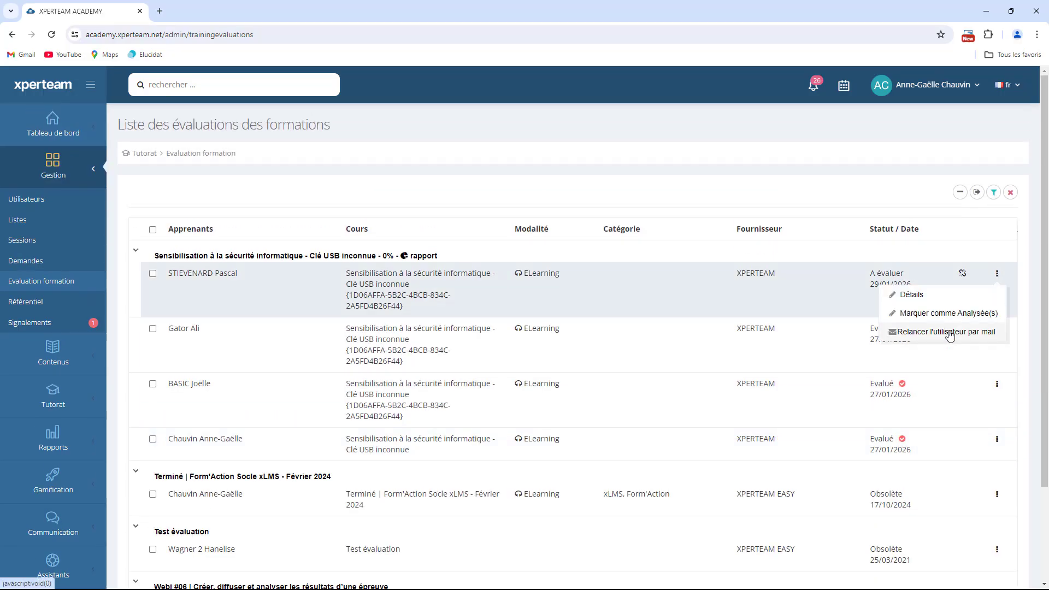
{"action": "left_click", "coordinate": [996, 384]}
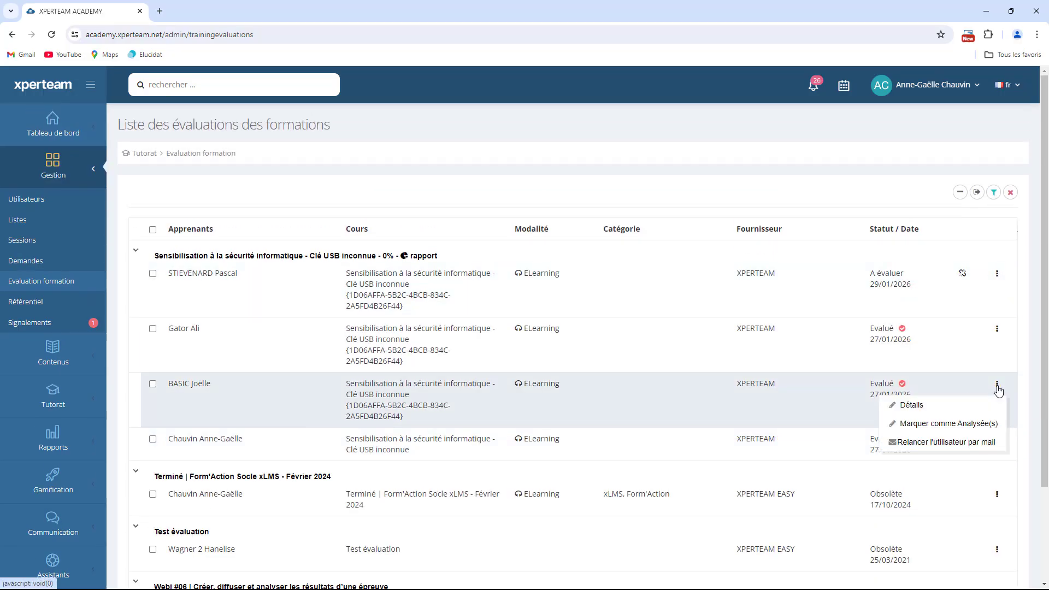
{"action": "left_click", "coordinate": [961, 405]}
{"action": "left_click", "coordinate": [440, 243]}
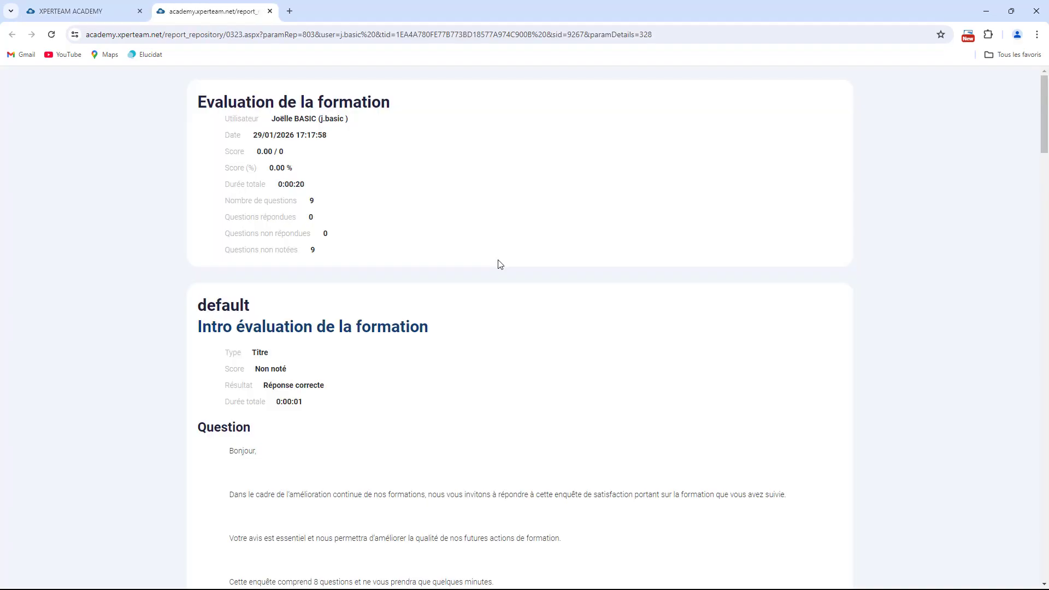
{"action": "scroll", "coordinate": [501, 264], "scroll_direction": "down", "scroll_amount": 15}
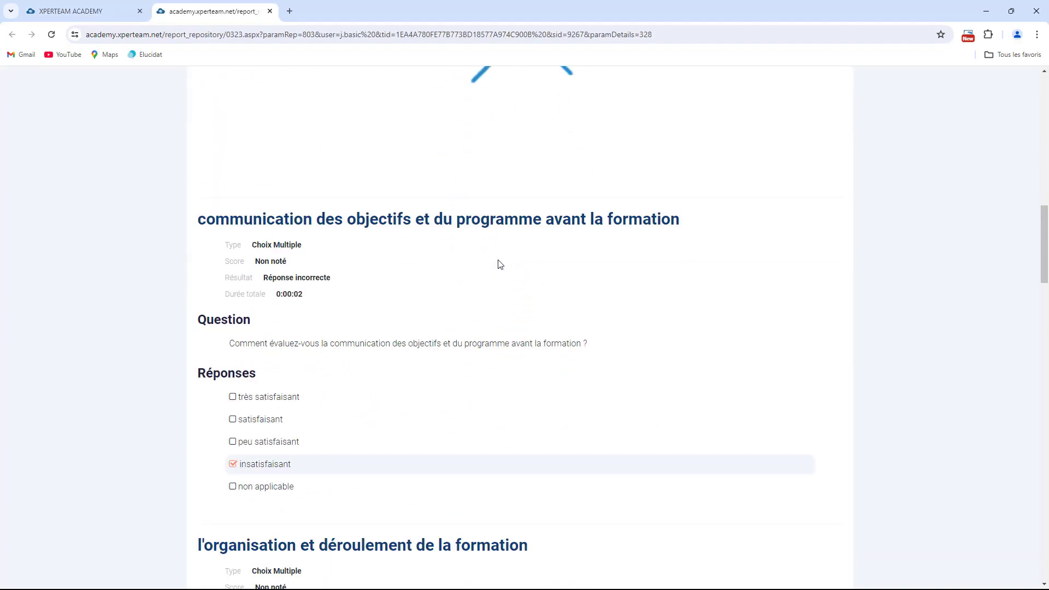
Return to the evaluations list and open the overall evaluation report for the "Clé USB inconnue" course to review all responses
{"action": "left_click", "coordinate": [82, 11]}
{"action": "left_click", "coordinate": [437, 246]}
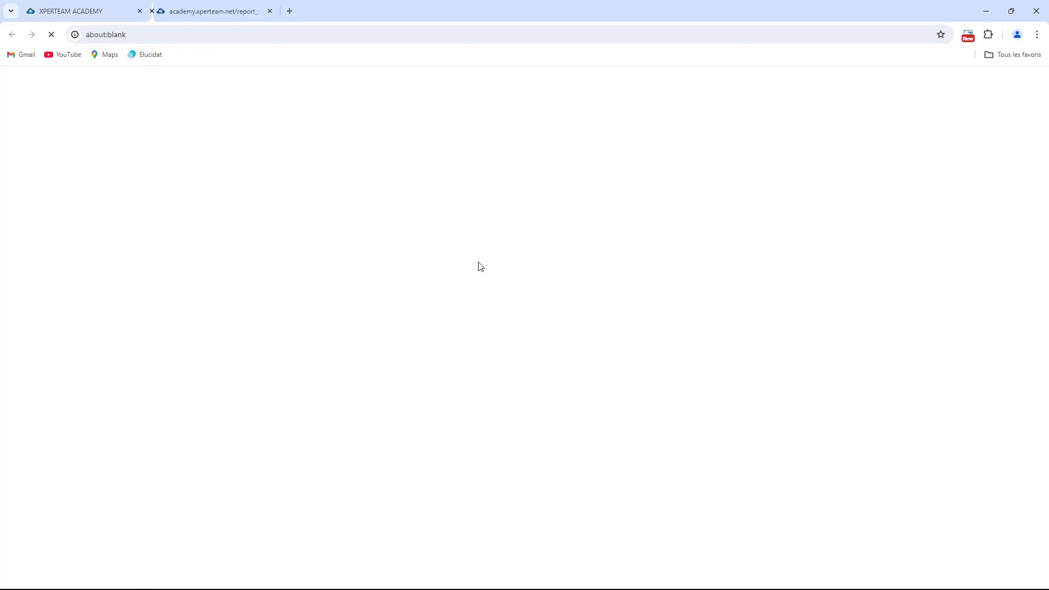
{"action": "scroll", "coordinate": [560, 280], "scroll_direction": "down", "scroll_amount": 15}
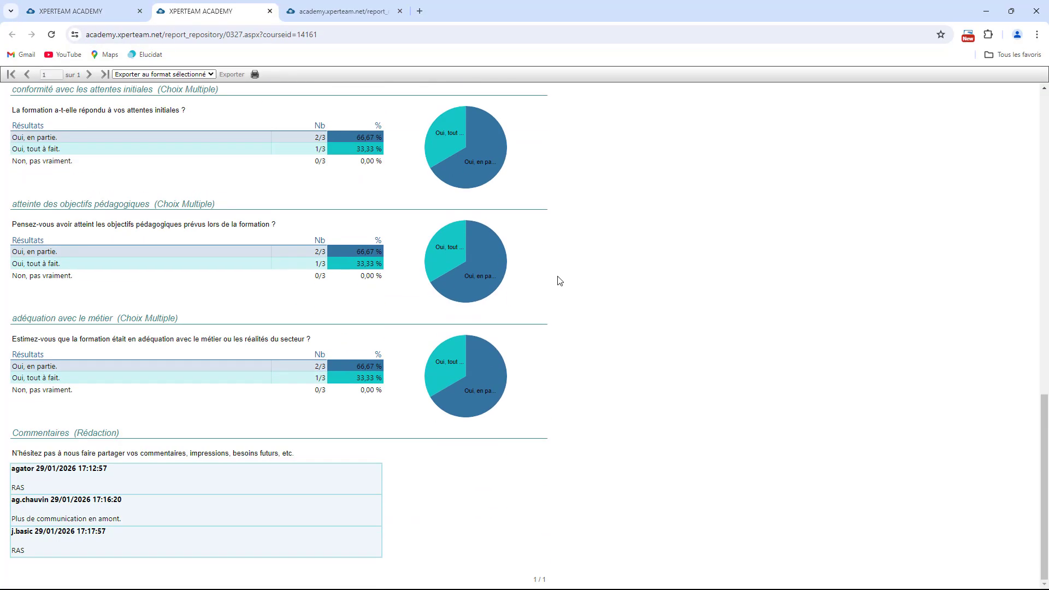
{"action": "scroll", "coordinate": [559, 281], "scroll_direction": "up", "scroll_amount": 20}
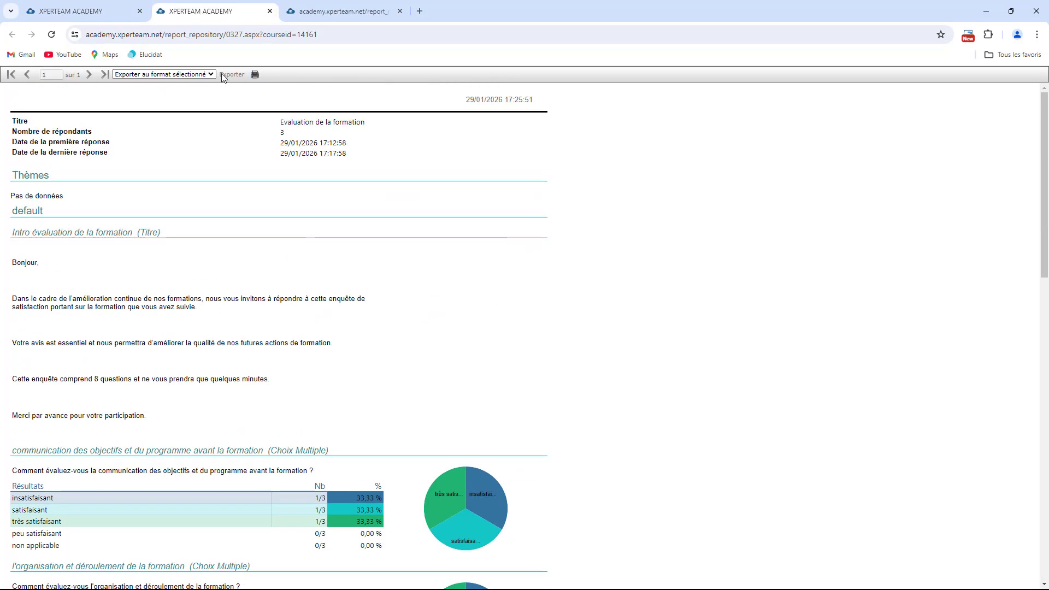